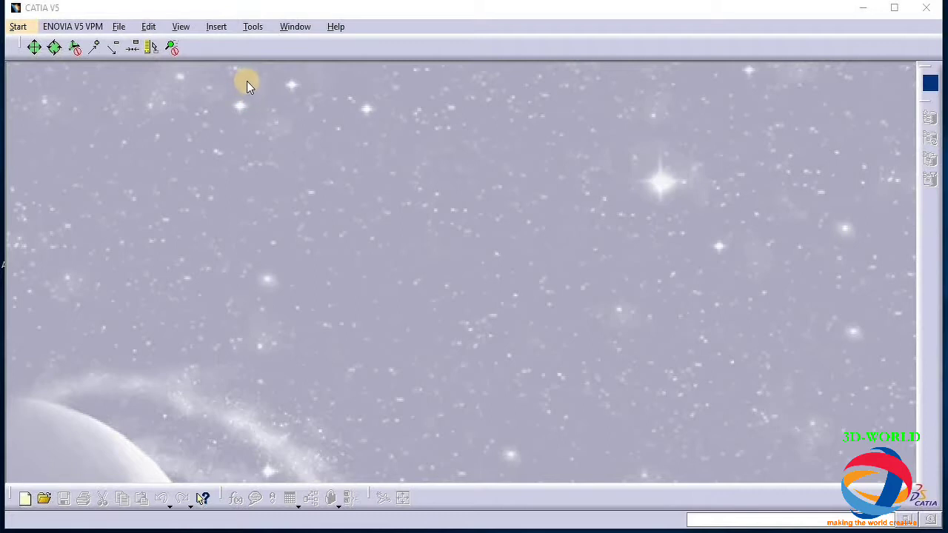
# Step: Create a new part named Part1 in the Part Design workbench with hybrid design enabled
pyautogui.click(18, 26)
pyautogui.moveTo(43, 30)
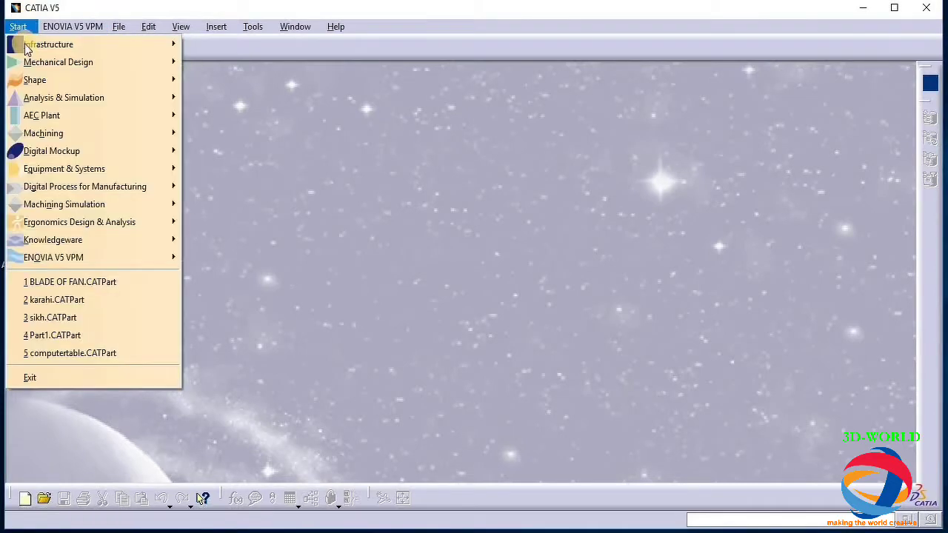
pyautogui.moveTo(64, 63)
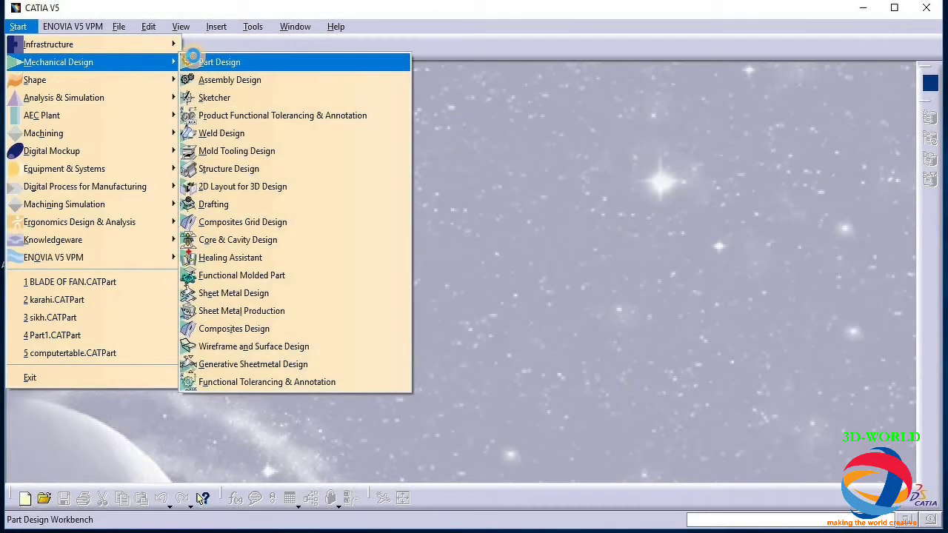
pyautogui.click(198, 62)
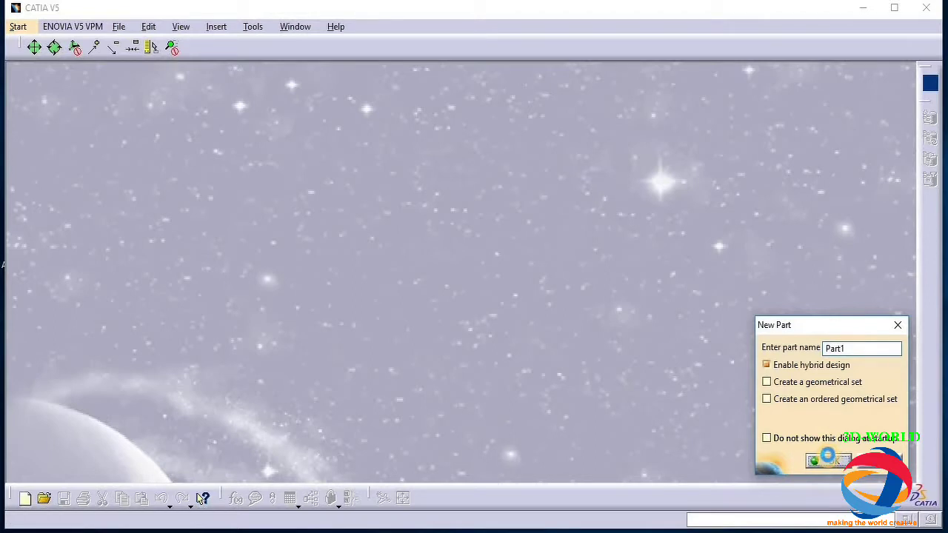
pyautogui.click(828, 457)
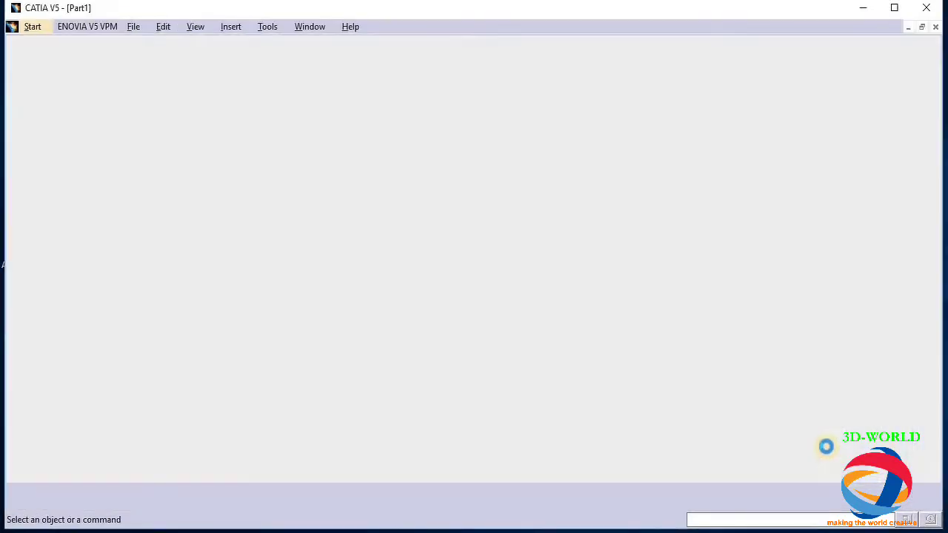
# Step: Open a new sketch on the xy plane
pyautogui.click(88, 109)
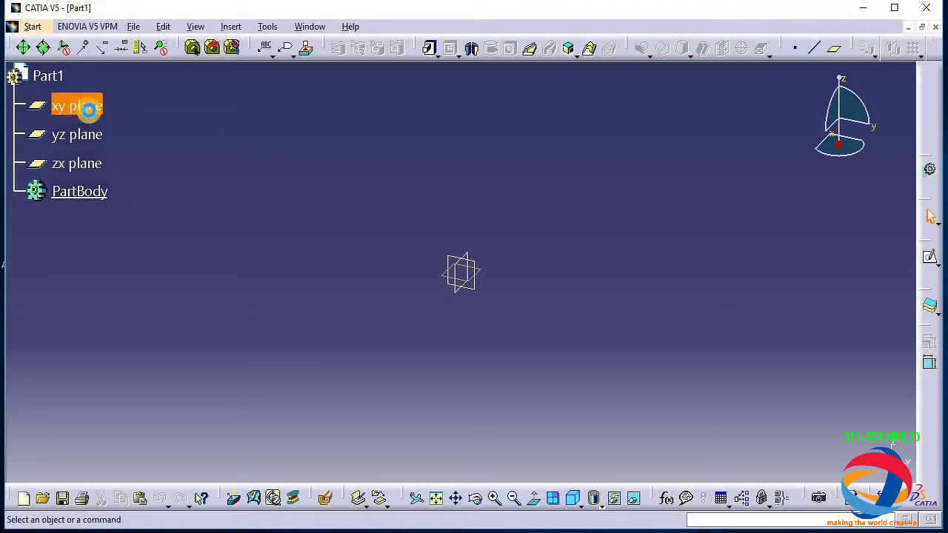
pyautogui.click(472, 51)
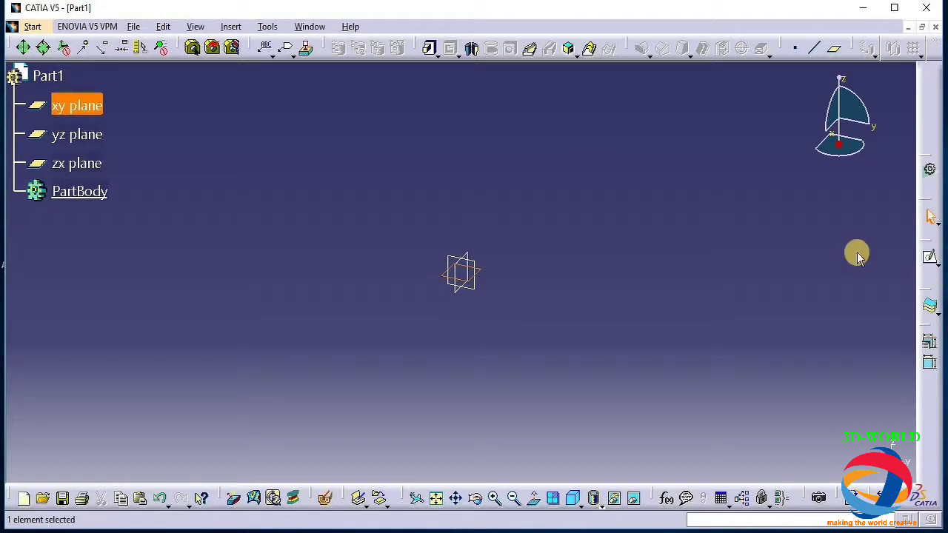
pyautogui.click(929, 259)
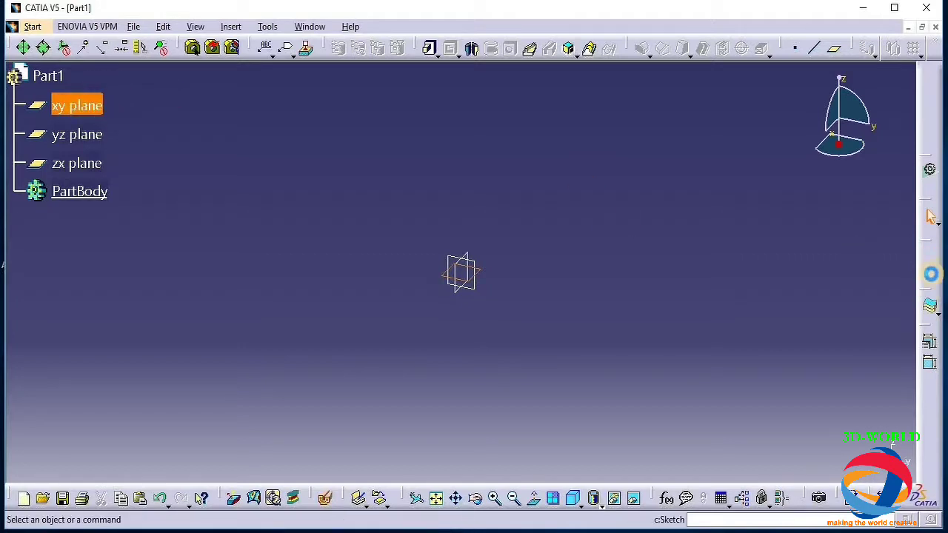
# Step: Draw a horizontal line about 34 mm long, starting on the vertical axis about 100.6 mm above the origin
pyautogui.click(666, 48)
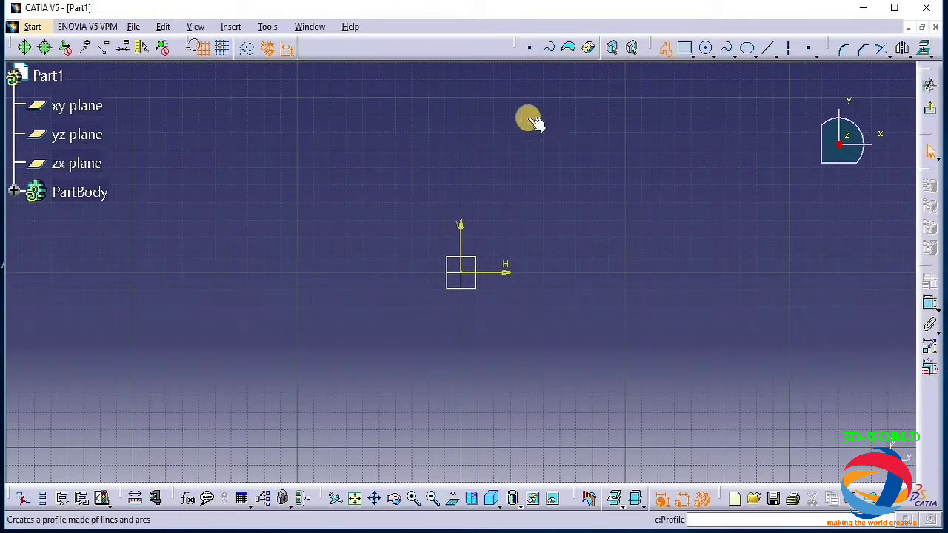
pyautogui.click(464, 96)
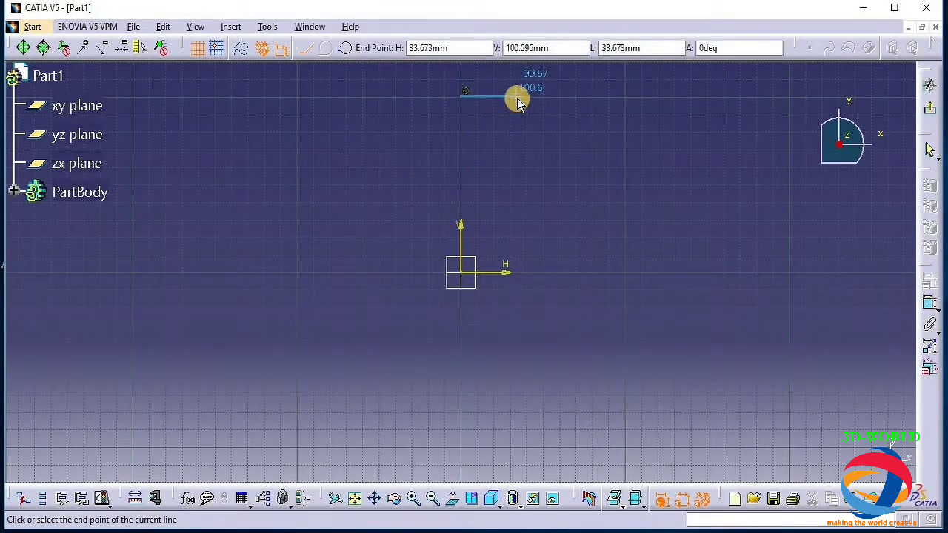
pyautogui.click(519, 97)
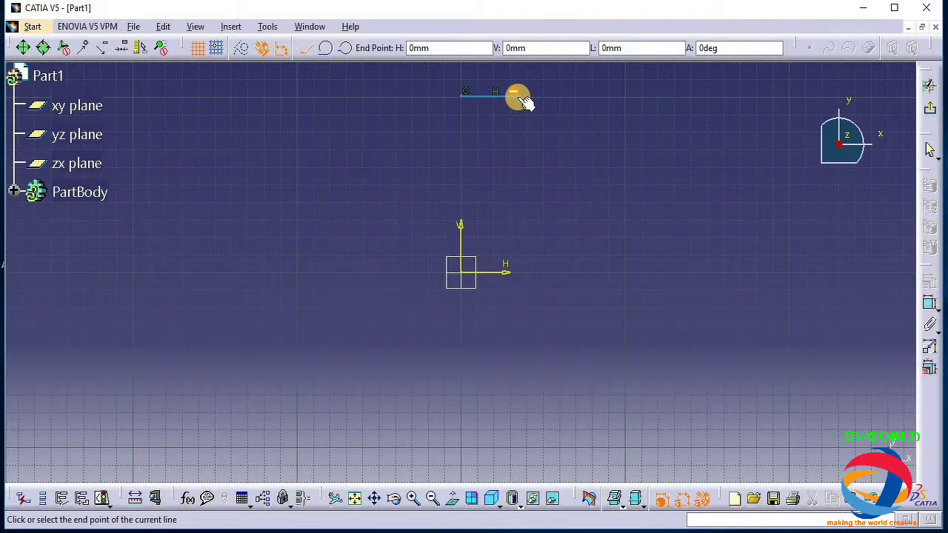
pyautogui.press('Escape')
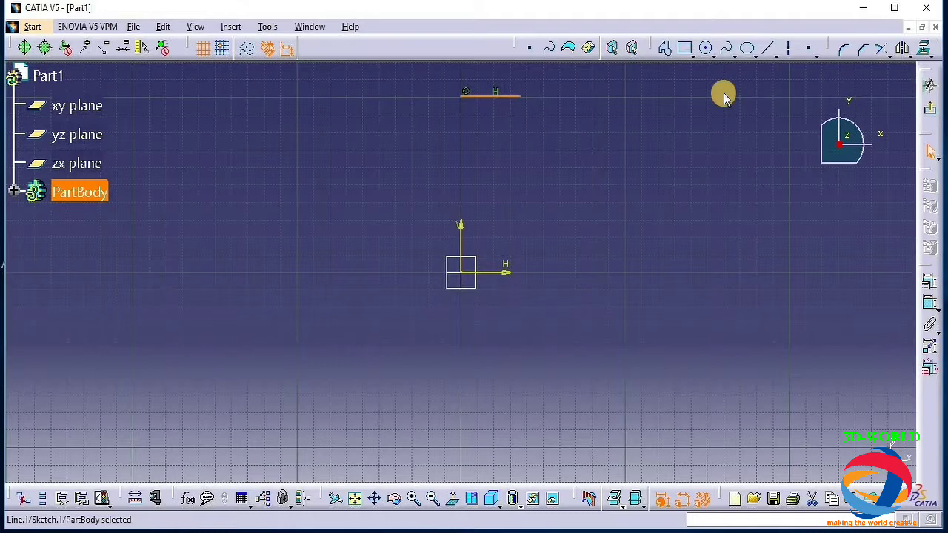
# Step: Draw a four-point spline from the horizontal line's free end, bulging outward to about 70 mm and ending on the horizontal axis
pyautogui.click(728, 49)
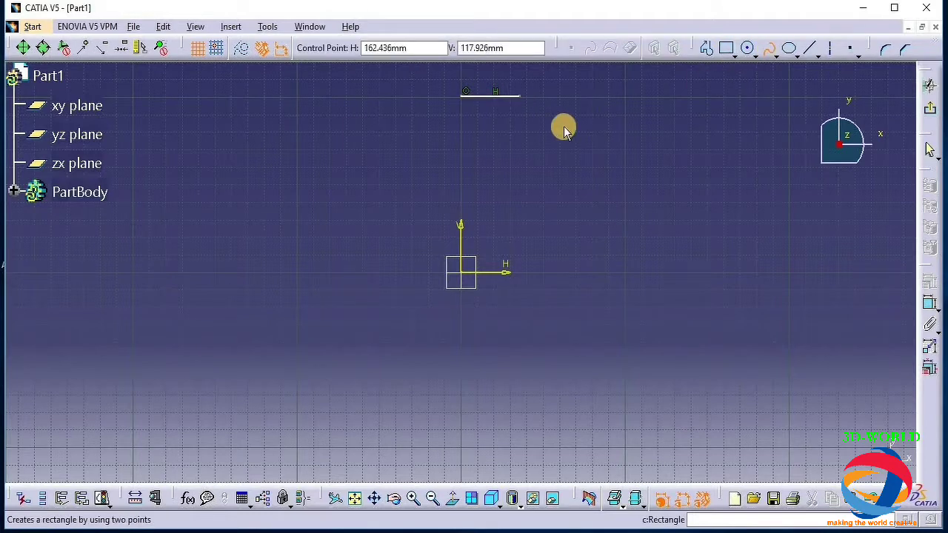
pyautogui.click(520, 96)
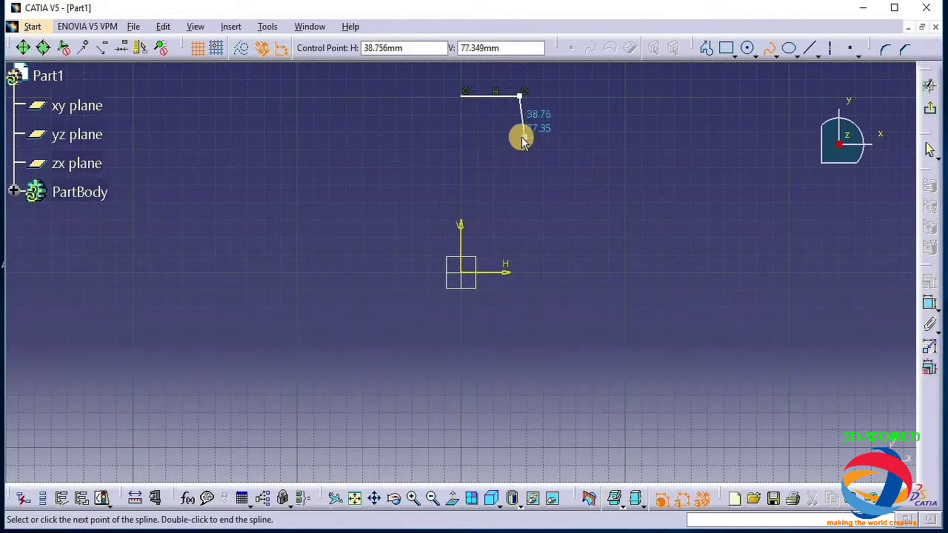
pyautogui.click(520, 137)
pyautogui.click(576, 225)
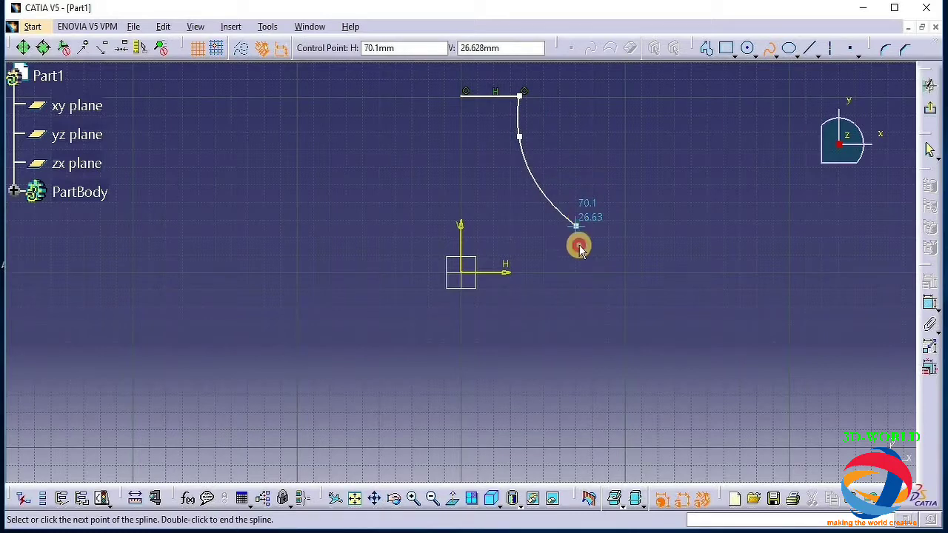
pyautogui.doubleClick(517, 283)
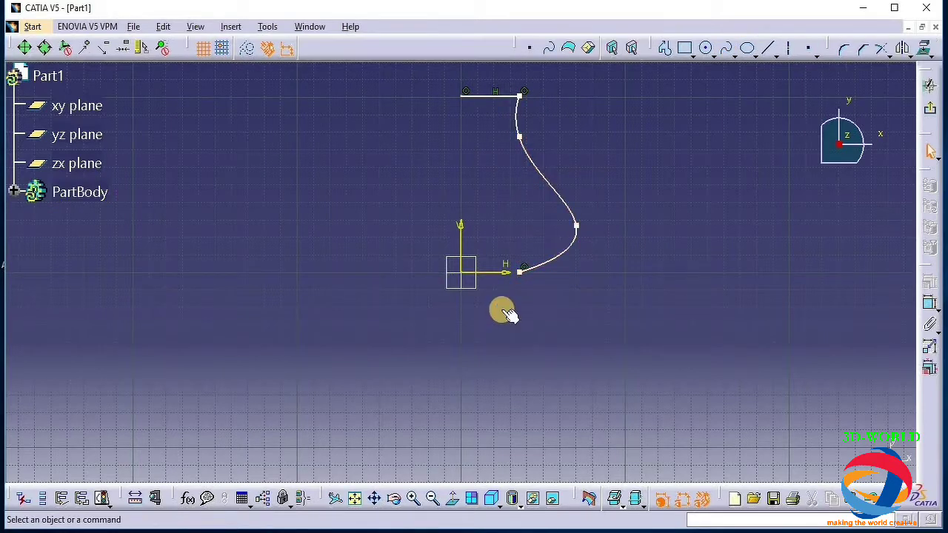
# Step: Reshape the spline by moving both interior control points inward and its lower endpoint to about 28.6 mm from the origin
pyautogui.moveTo(576, 226); pyautogui.dragTo(563, 229)
pyautogui.moveTo(520, 272); pyautogui.dragTo(508, 276)
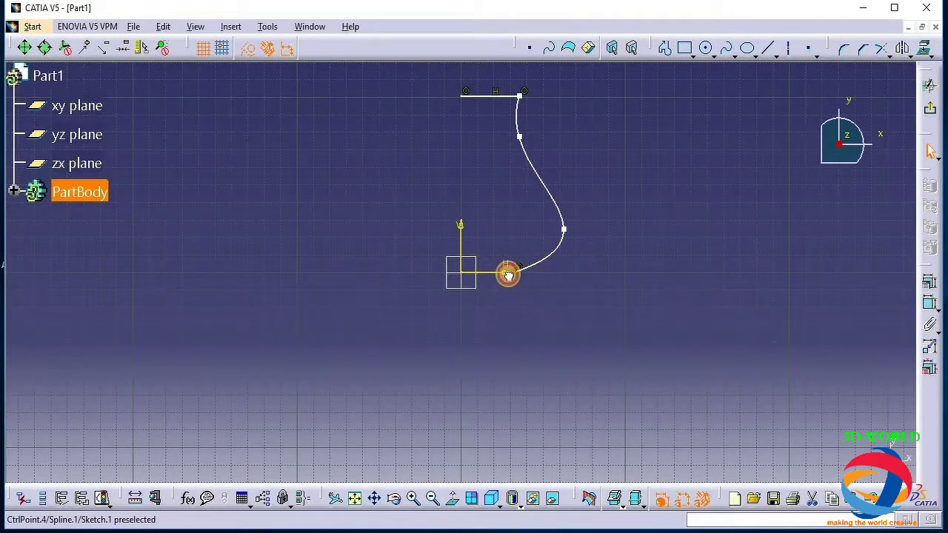
pyautogui.moveTo(519, 139); pyautogui.dragTo(510, 144)
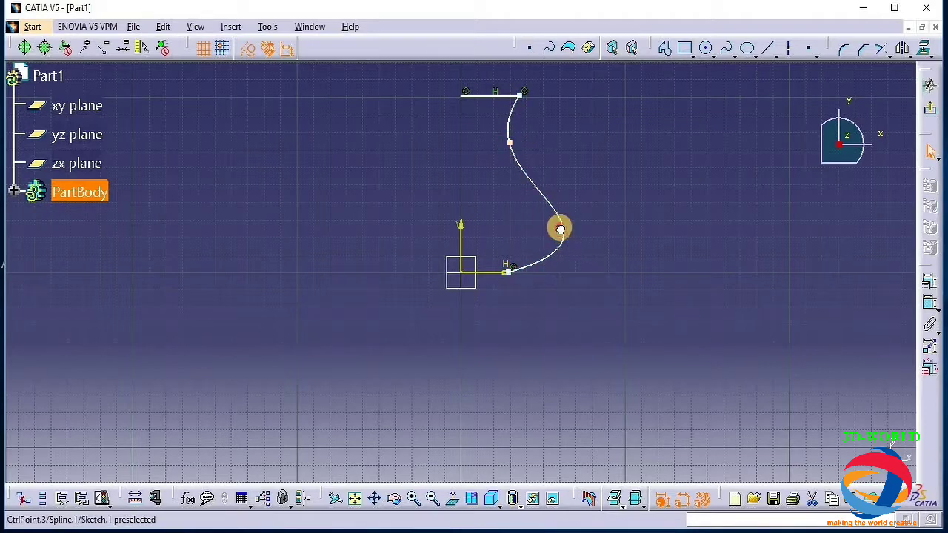
pyautogui.moveTo(560, 228); pyautogui.dragTo(553, 224)
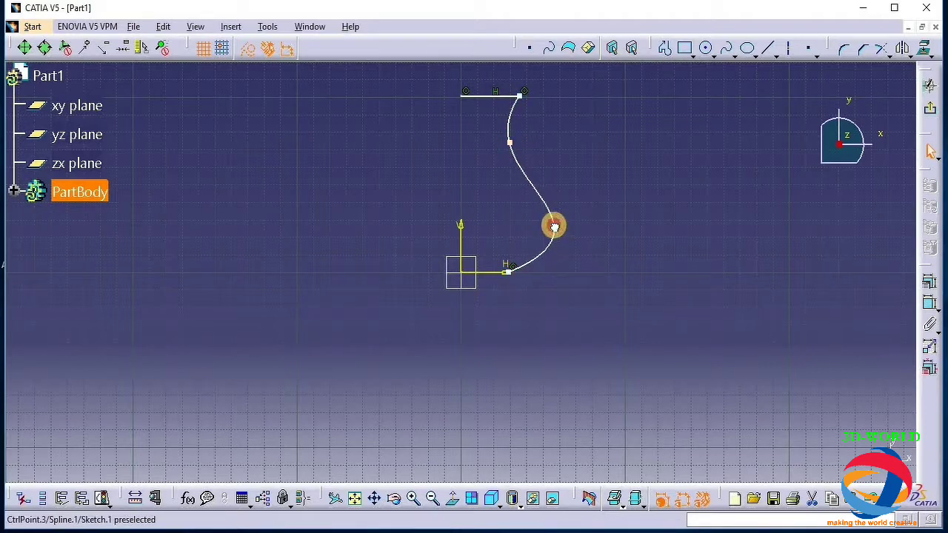
pyautogui.click(778, 49)
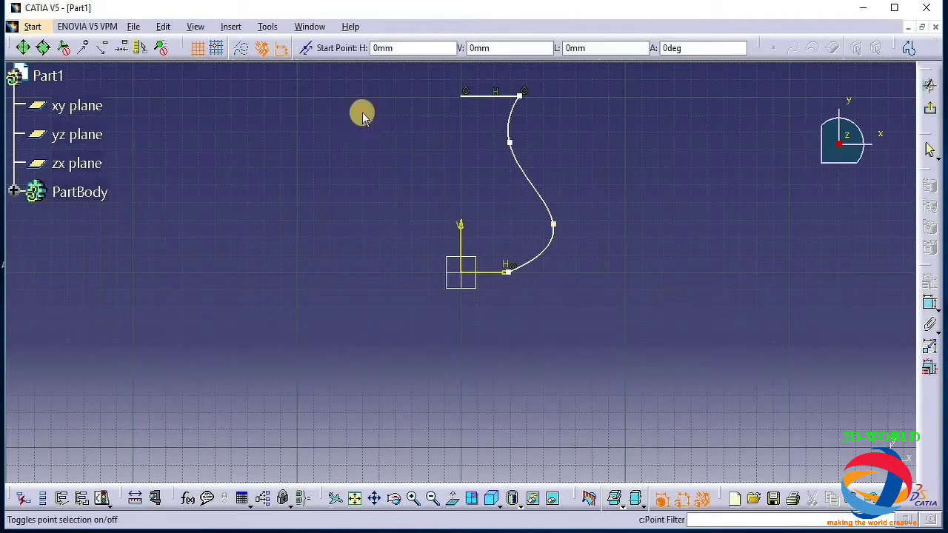
pyautogui.click(461, 96)
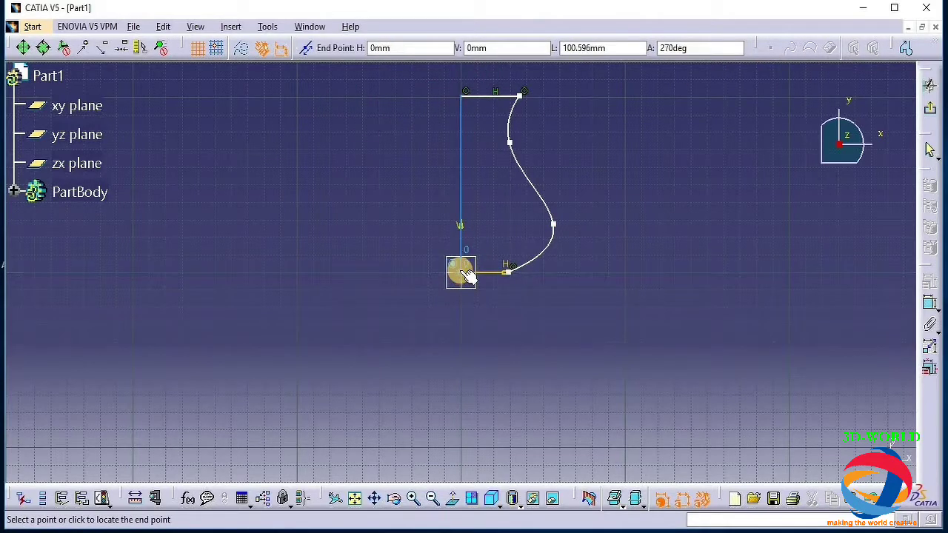
pyautogui.click(460, 271)
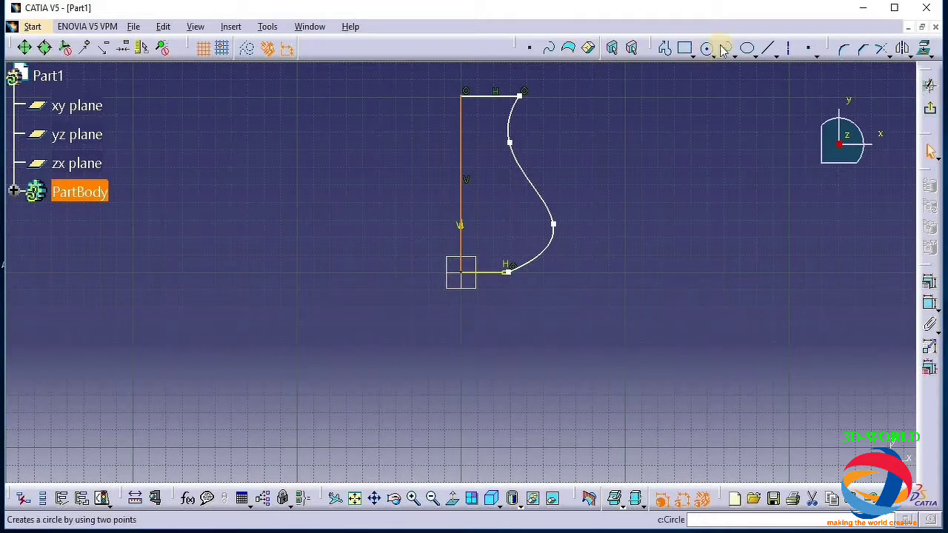
pyautogui.click(600, 195)
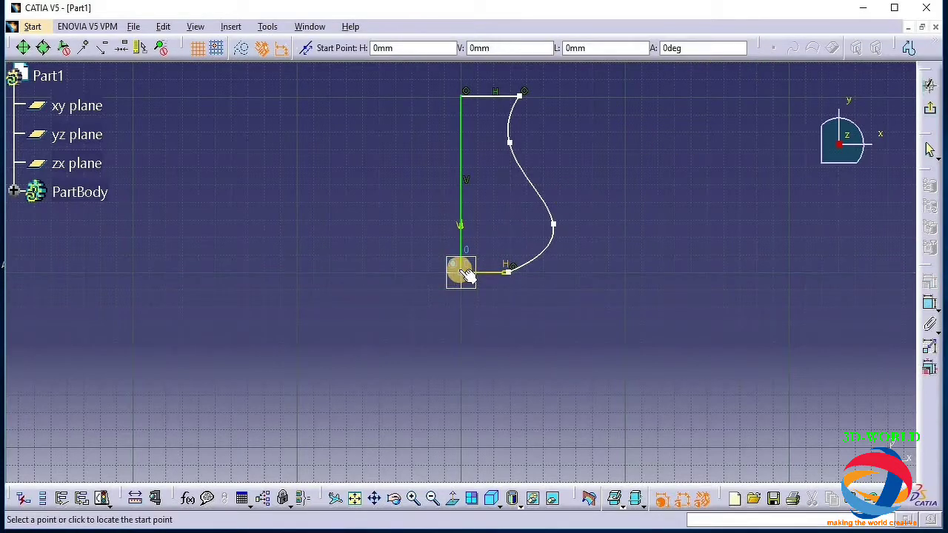
pyautogui.click(461, 272)
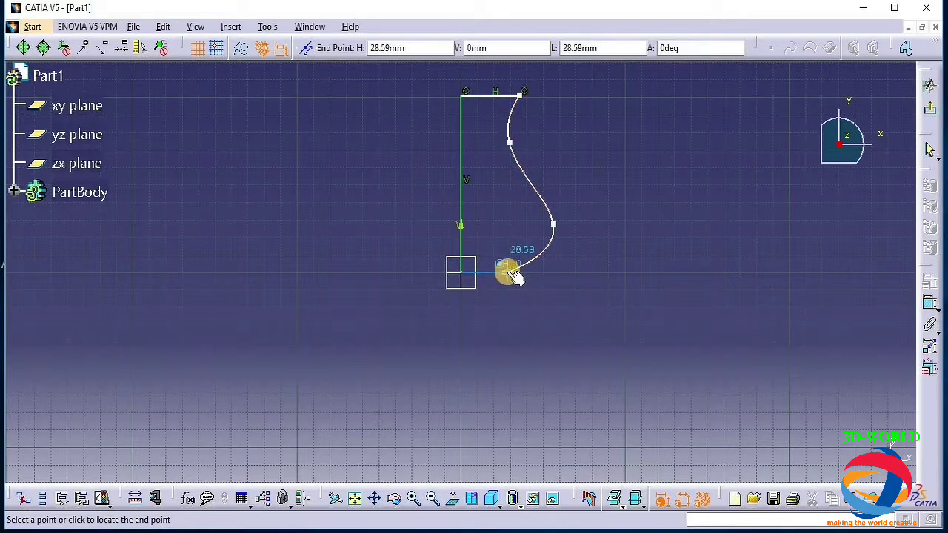
pyautogui.click(507, 272)
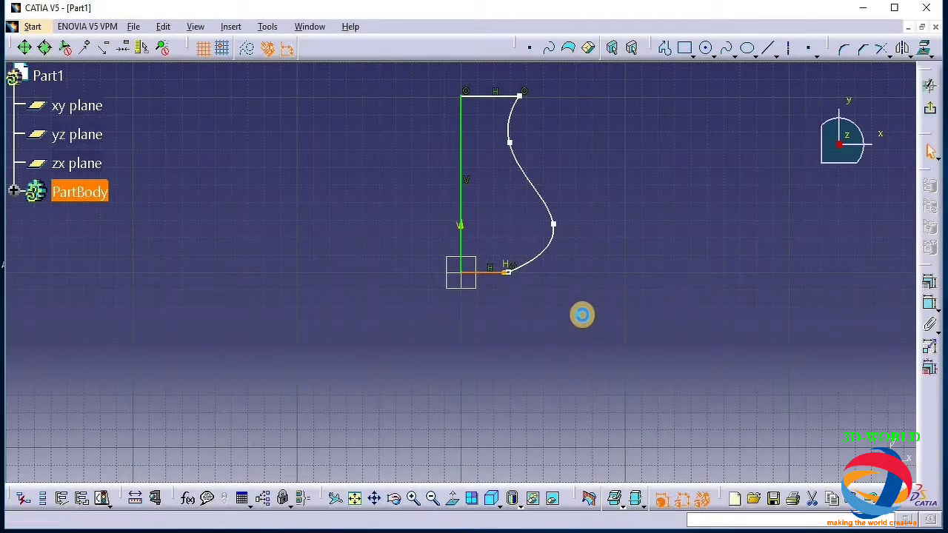
pyautogui.click(489, 300)
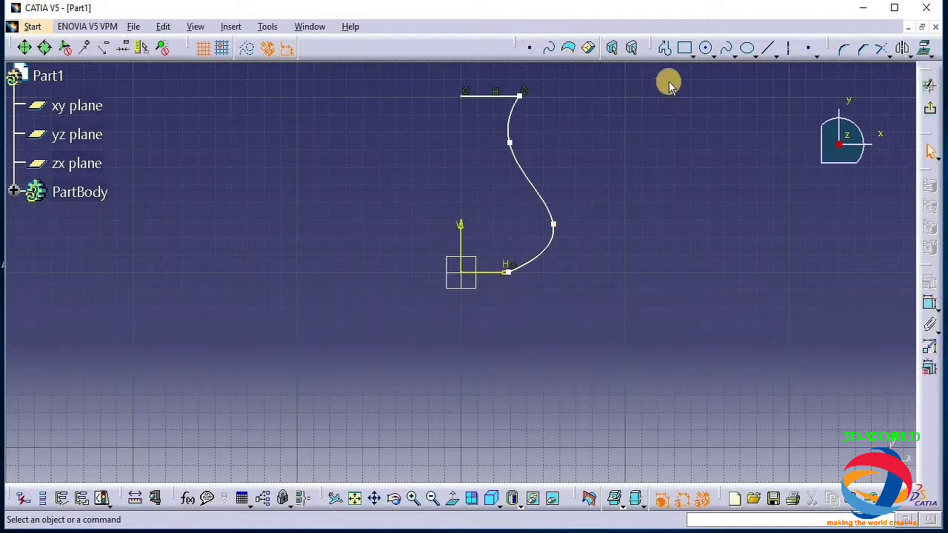
# Step: Close the outline with Profile lines from the top line's start down to the origin and across to the spline's end, deleting the stray segment
pyautogui.click(665, 47)
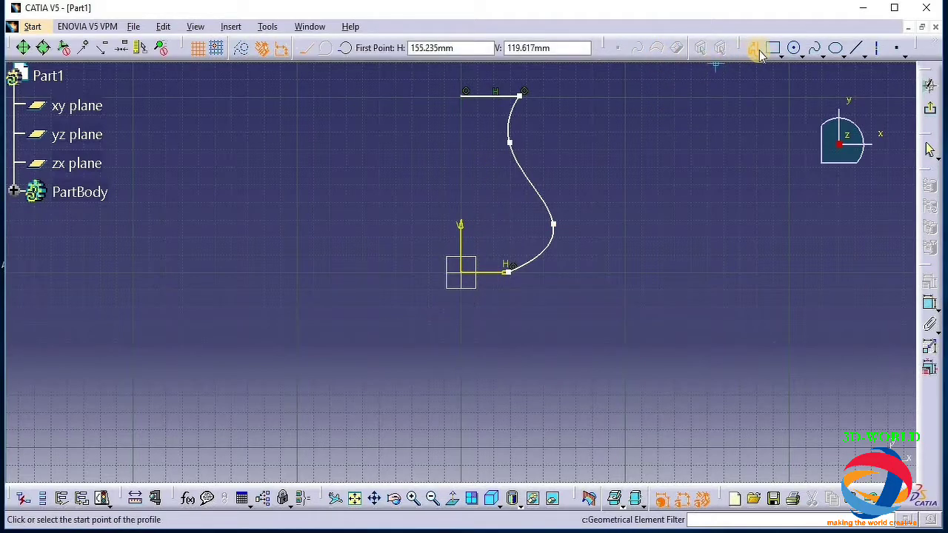
pyautogui.click(466, 93)
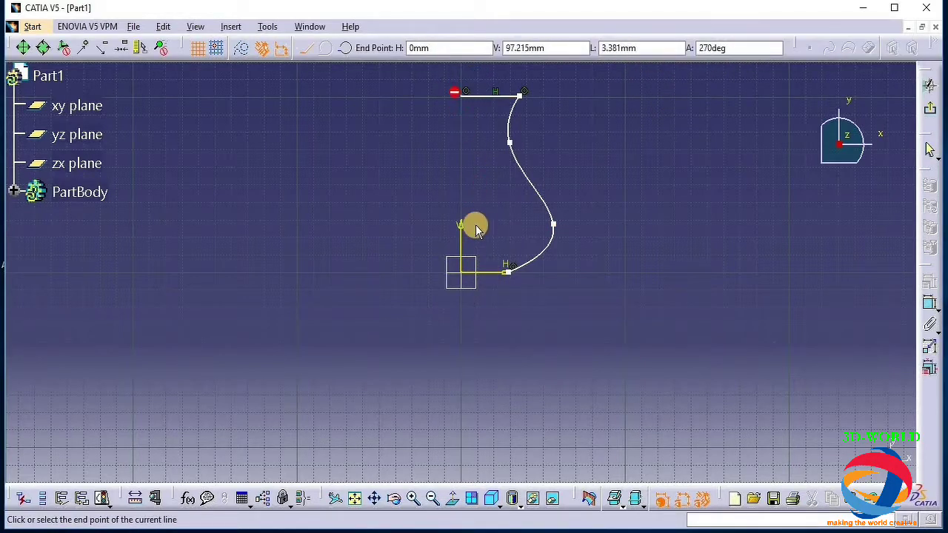
pyautogui.click(502, 275)
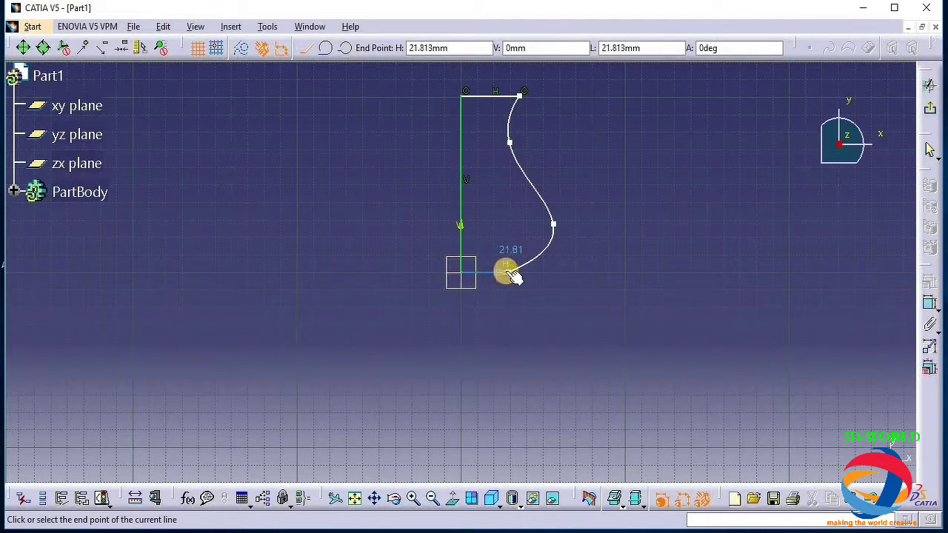
pyautogui.click(510, 272)
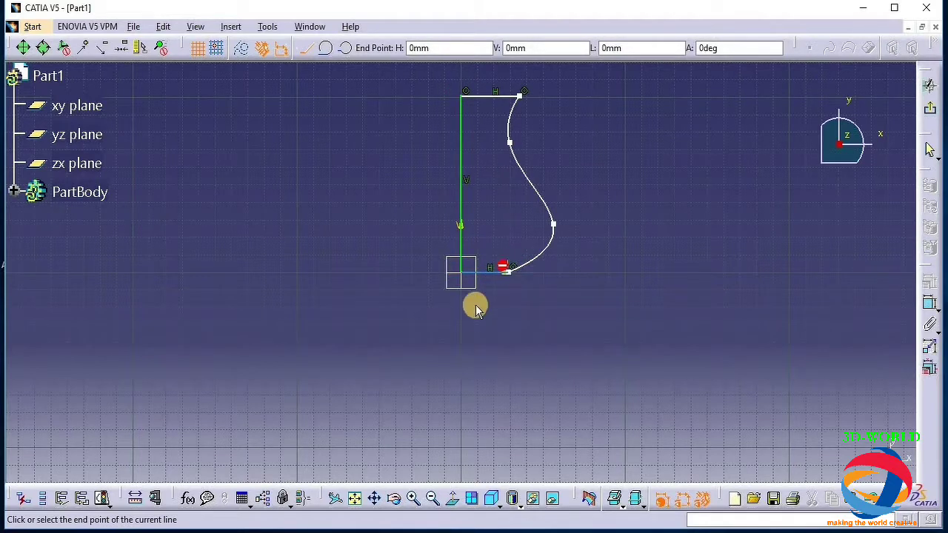
pyautogui.doubleClick(396, 353)
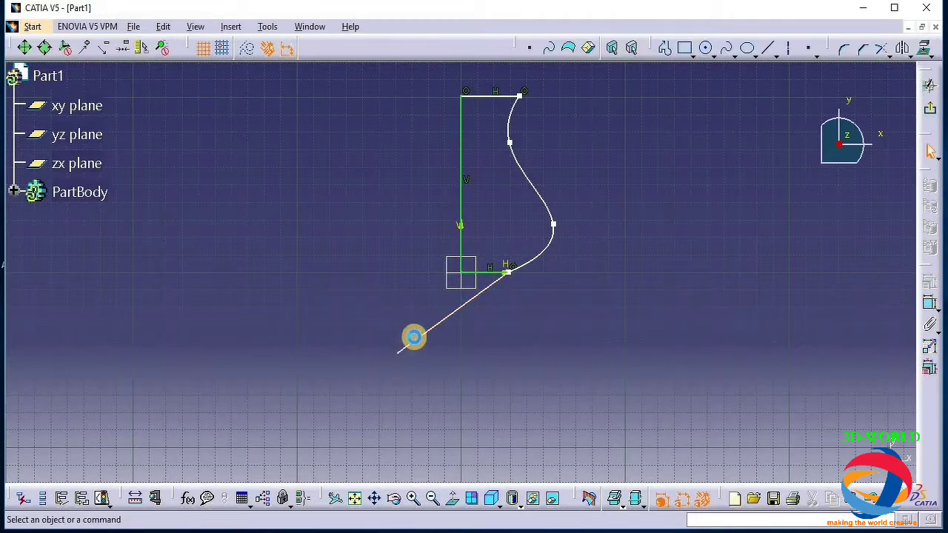
pyautogui.press('Delete')
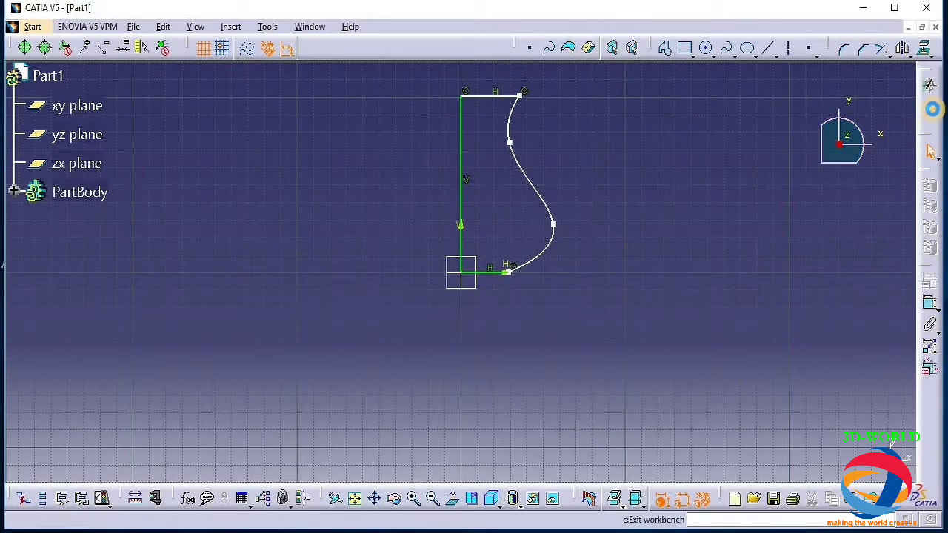
# Step: Exit the sketch and revolve the closed profile 360° into a solid Shaft around its long straight edge
pyautogui.click(930, 110)
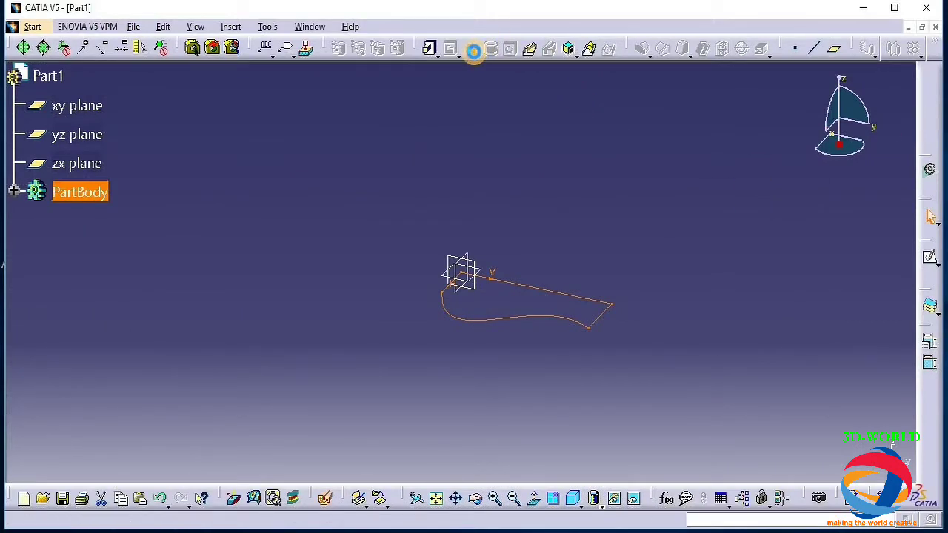
pyautogui.click(473, 50)
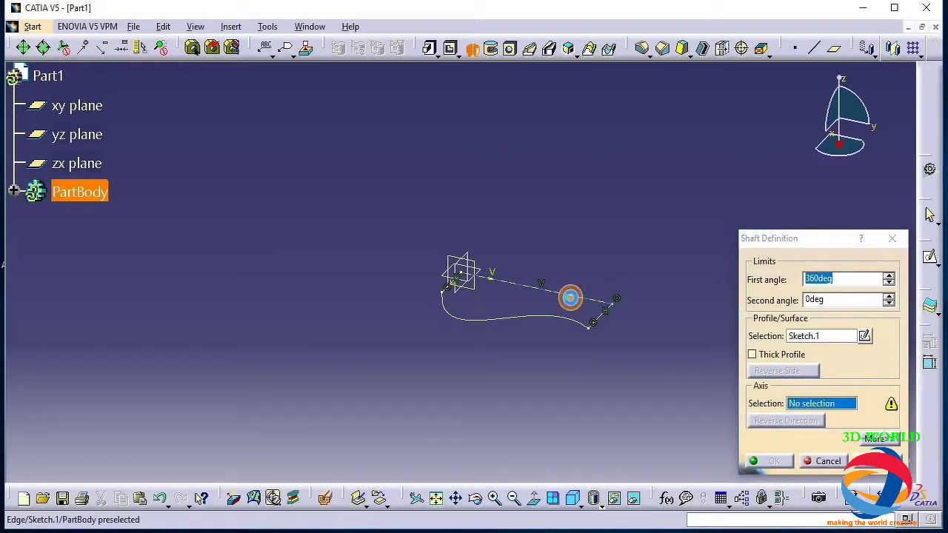
pyautogui.click(570, 297)
pyautogui.click(878, 461)
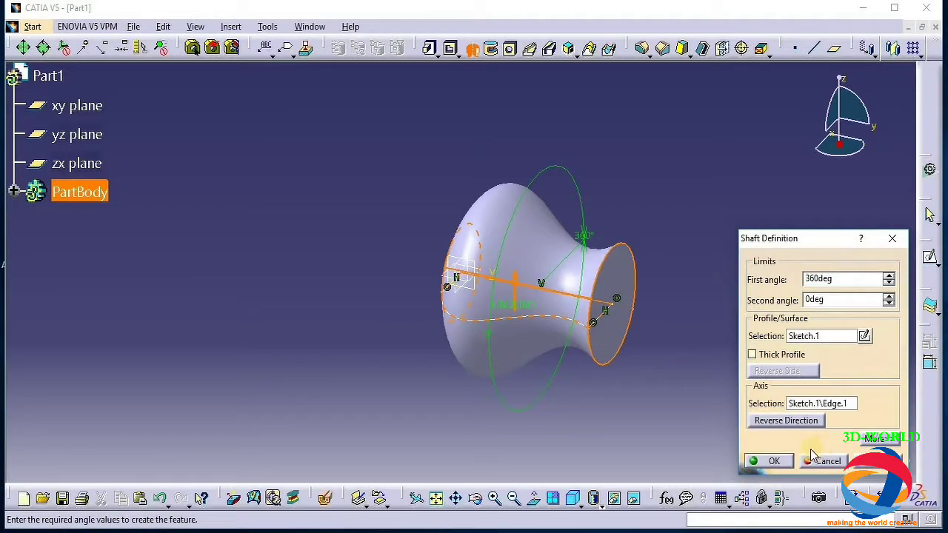
pyautogui.click(760, 461)
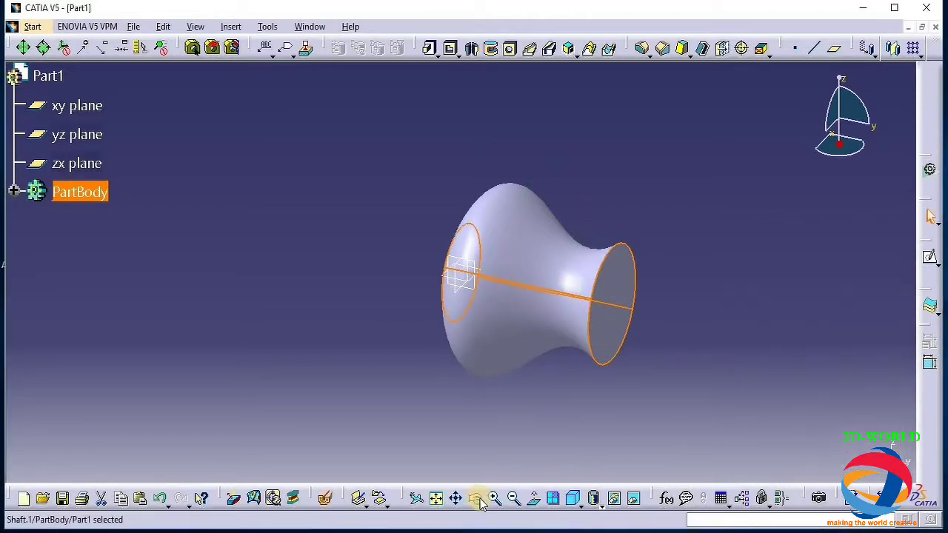
pyautogui.moveTo(410, 428); pyautogui.dragTo(489, 296)
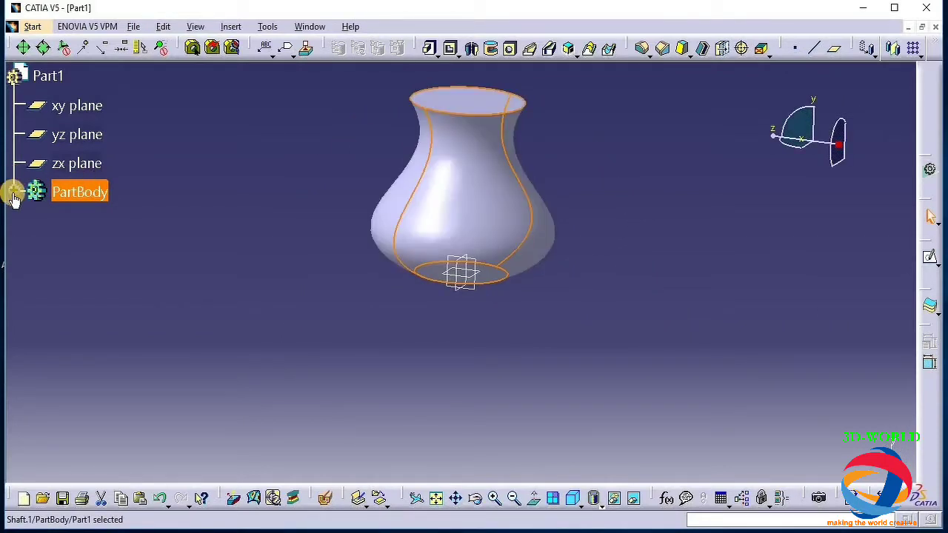
pyautogui.click(13, 191)
pyautogui.click(120, 251)
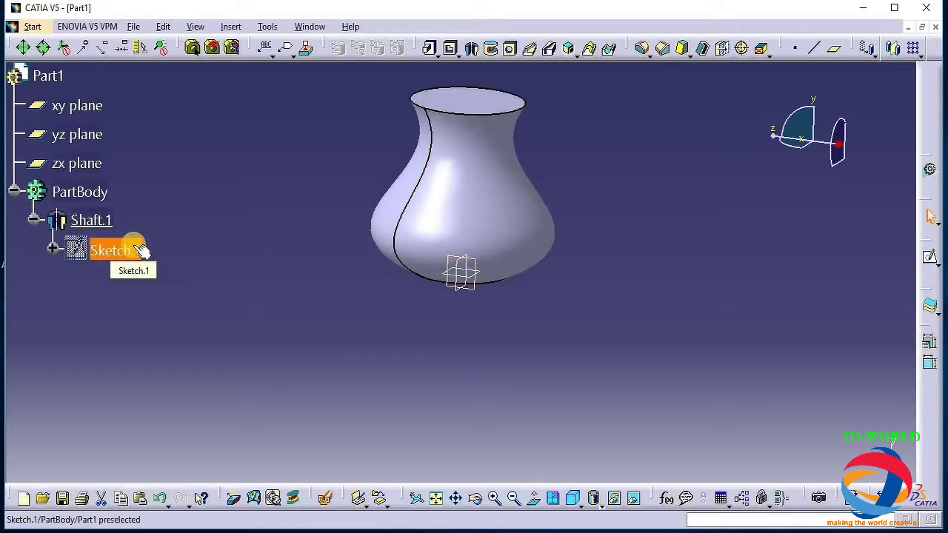
pyautogui.doubleClick(133, 249)
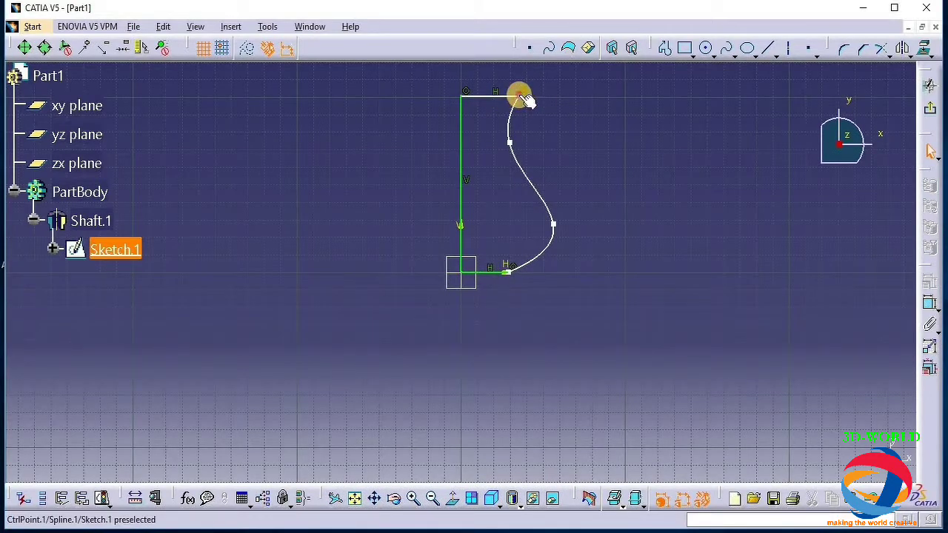
pyautogui.moveTo(519, 96); pyautogui.dragTo(502, 94)
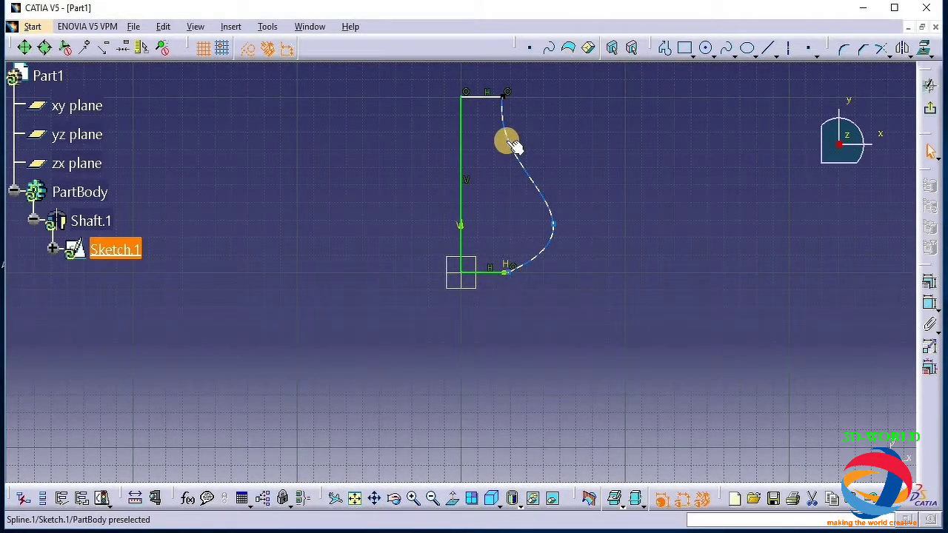
pyautogui.moveTo(512, 144); pyautogui.dragTo(500, 149)
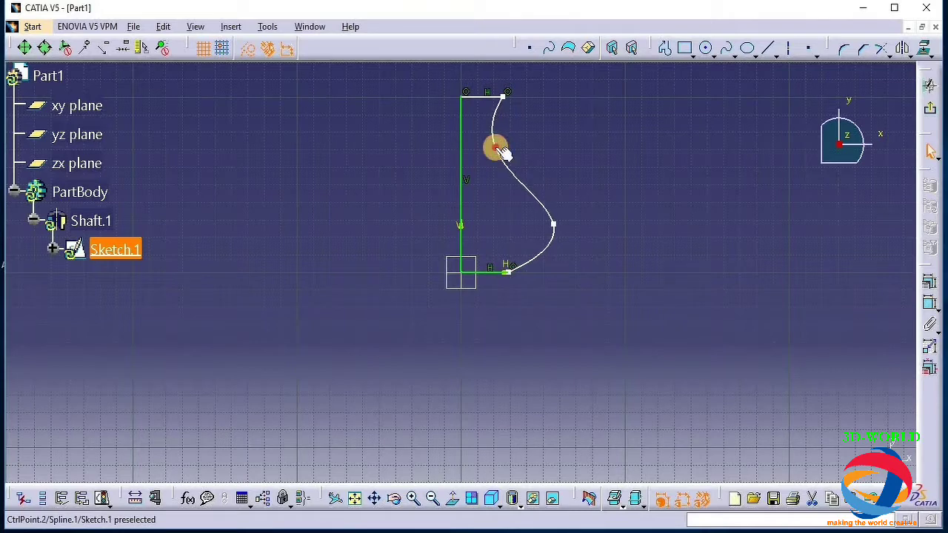
pyautogui.click(550, 219)
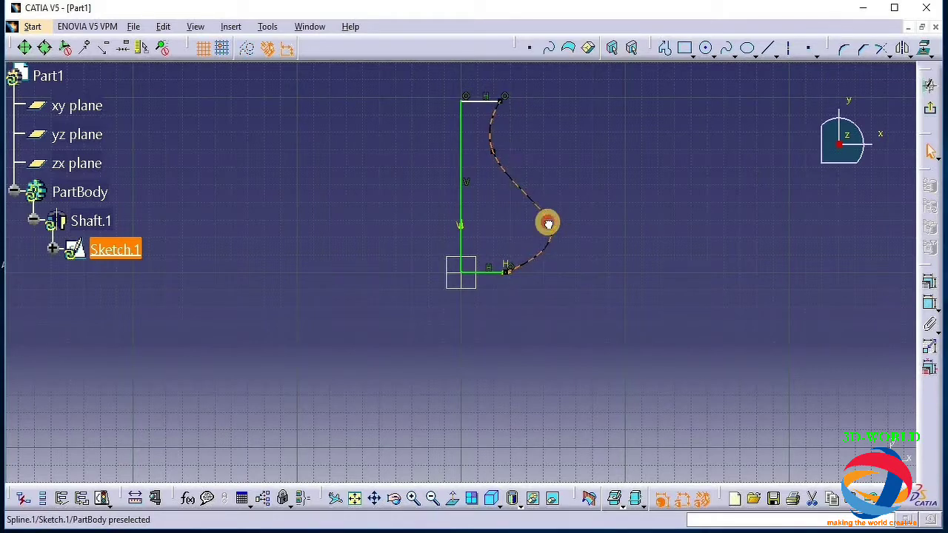
pyautogui.click(600, 232)
pyautogui.moveTo(543, 231); pyautogui.dragTo(540, 233)
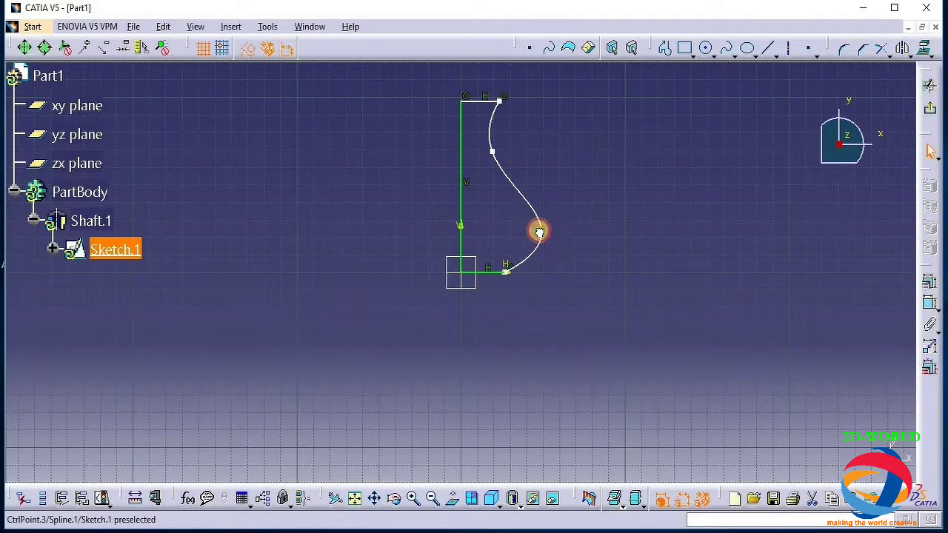
pyautogui.click(931, 108)
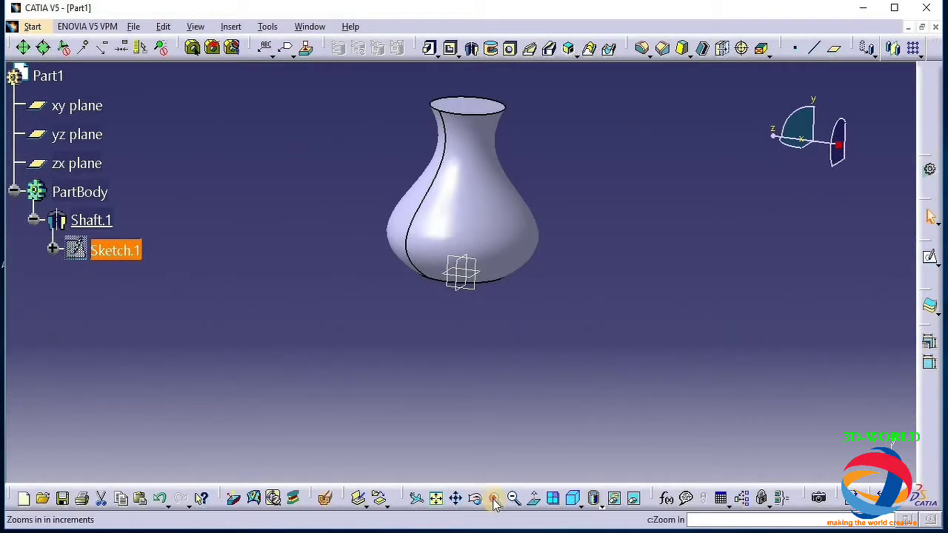
# Step: Hollow the vase with a Shell of 1 mm inside thickness, removing the flat circular face at the neck
pyautogui.click(519, 501)
pyautogui.click(513, 499)
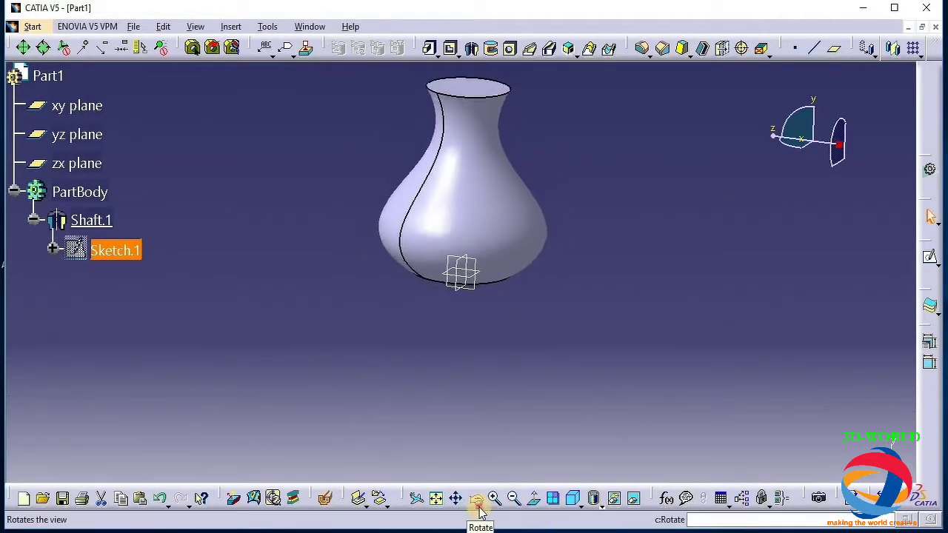
pyautogui.click(476, 498)
pyautogui.moveTo(458, 452); pyautogui.dragTo(707, 309)
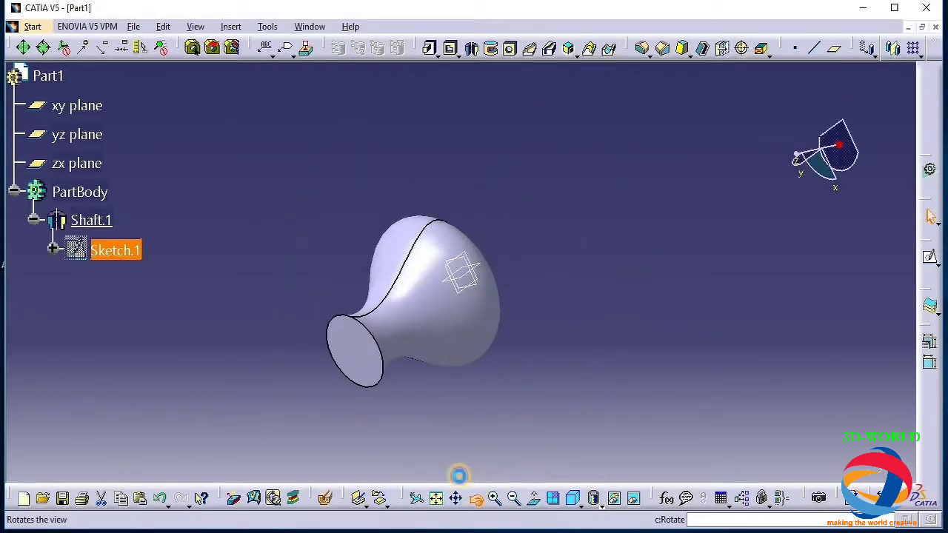
pyautogui.moveTo(438, 384); pyautogui.dragTo(567, 304)
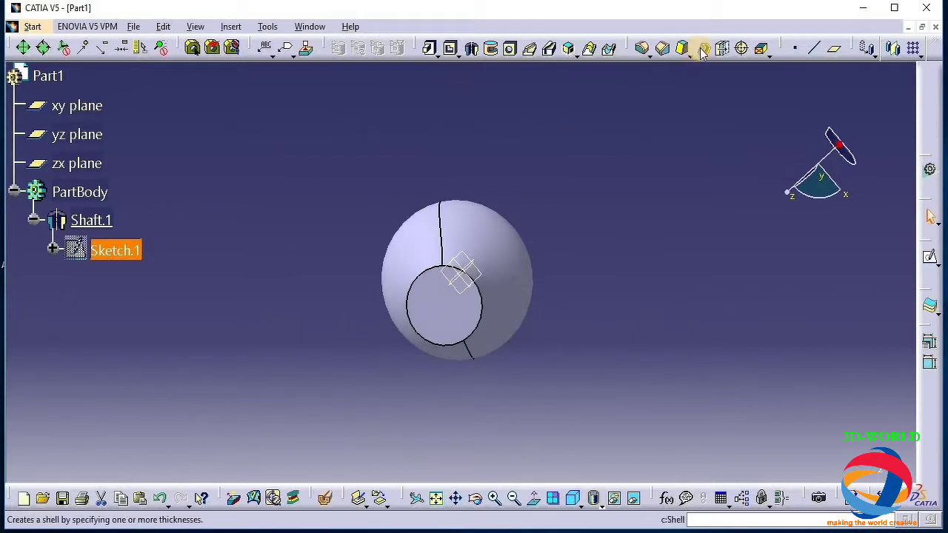
pyautogui.click(701, 48)
pyautogui.click(448, 301)
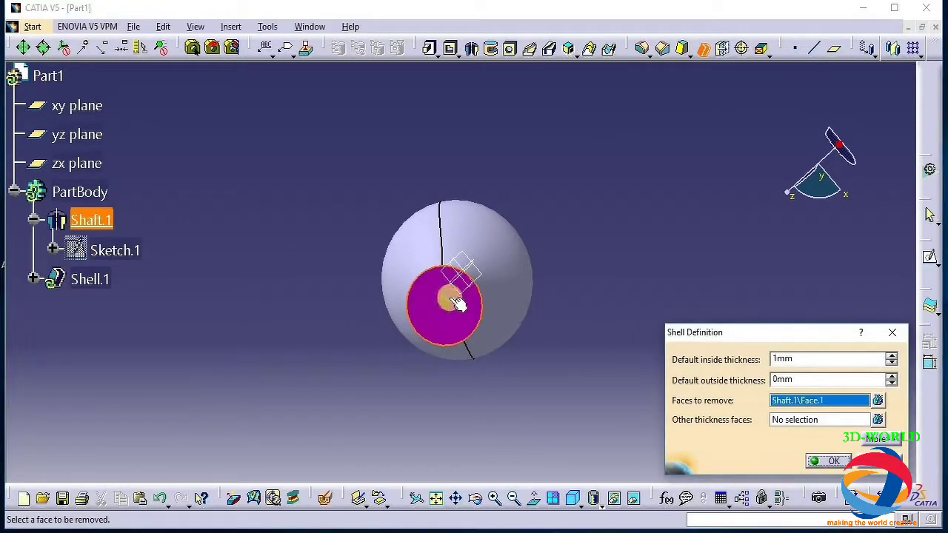
pyautogui.click(832, 460)
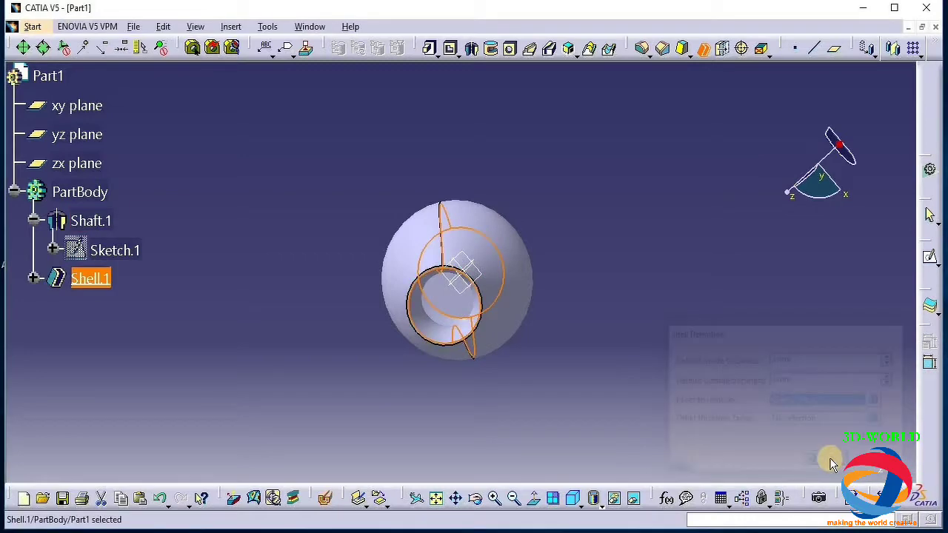
pyautogui.click(477, 499)
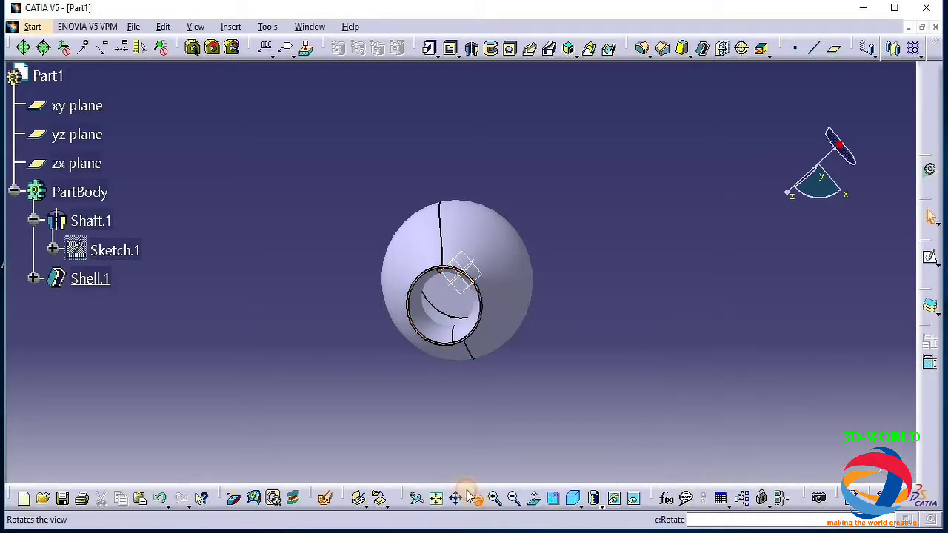
pyautogui.moveTo(423, 334); pyautogui.dragTo(403, 222)
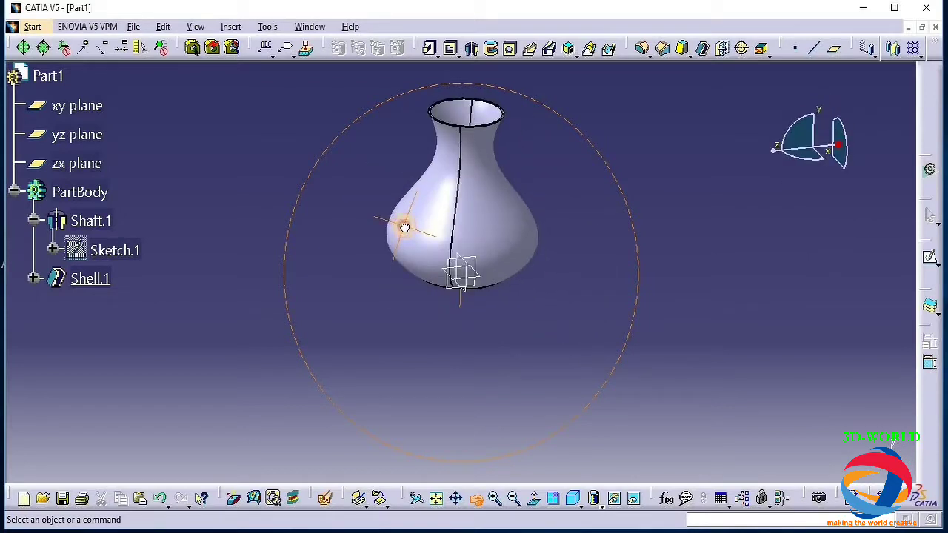
pyautogui.click(449, 190)
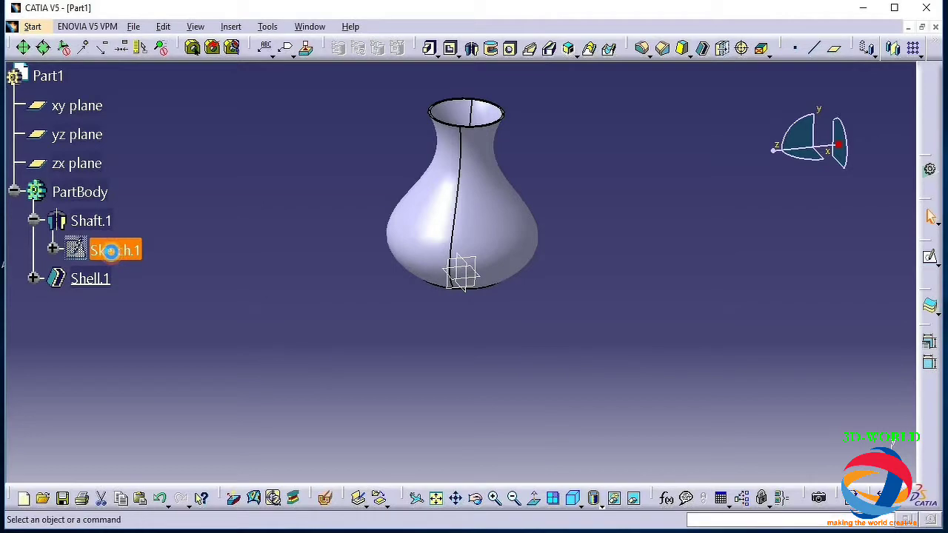
# Step: Delete the Shell feature from the part body, leaving the profile sketch first if it is open
pyautogui.doubleClick(116, 250)
pyautogui.rightClick(88, 281)
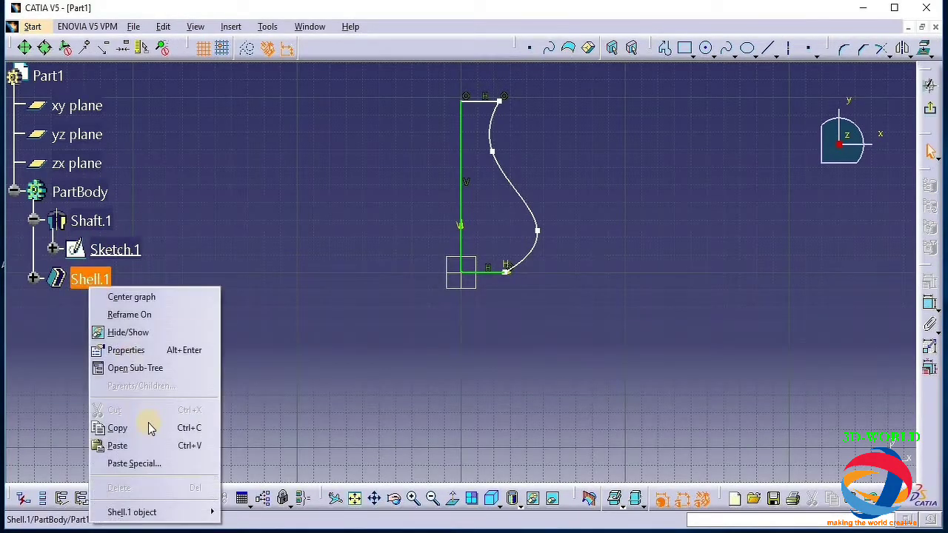
pyautogui.click(395, 346)
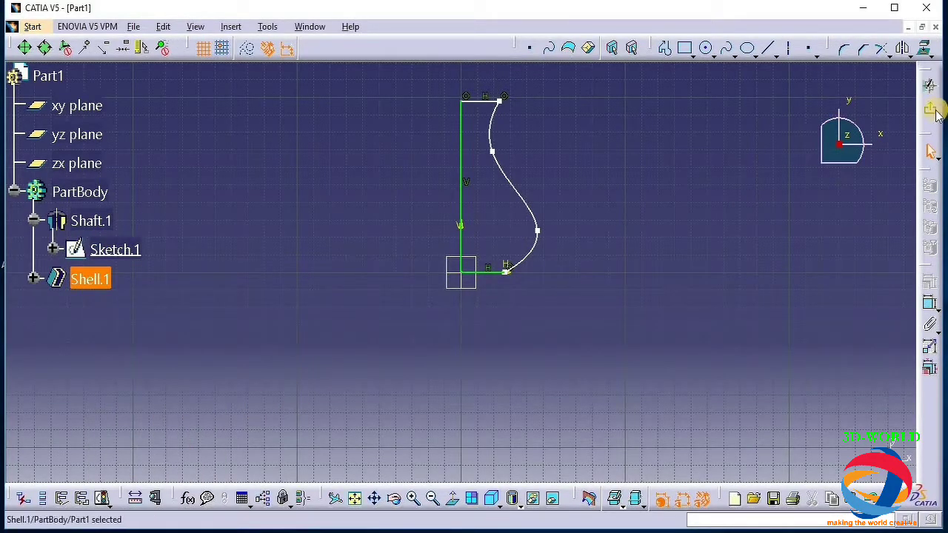
pyautogui.click(932, 112)
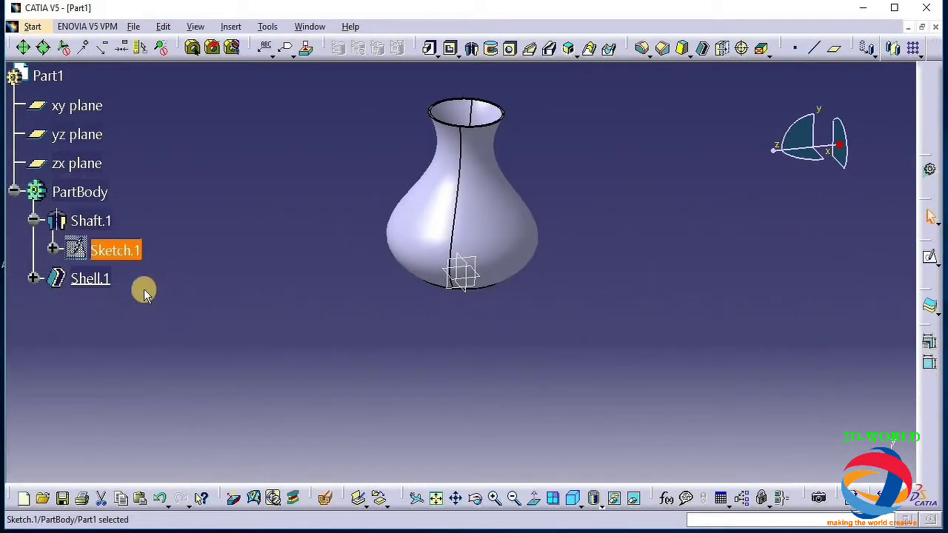
pyautogui.rightClick(90, 289)
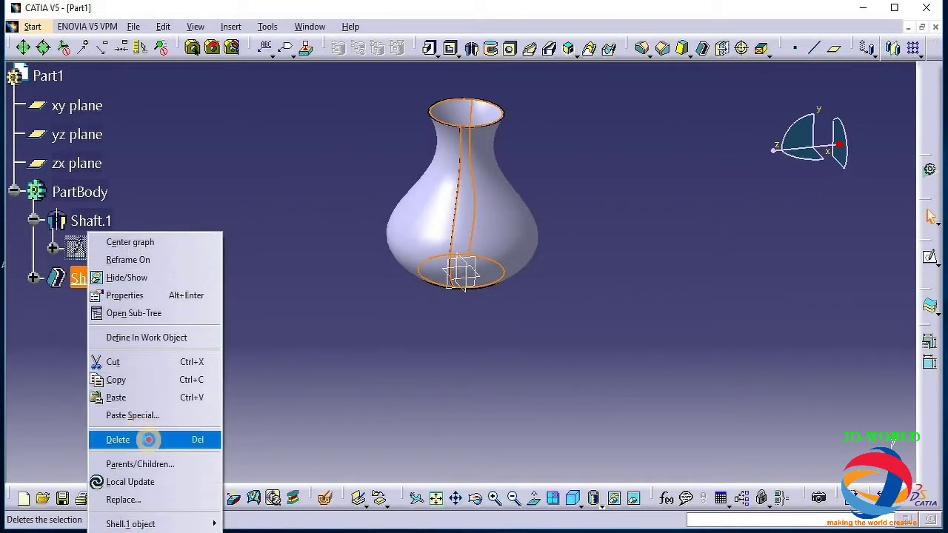
pyautogui.click(123, 439)
pyautogui.click(823, 458)
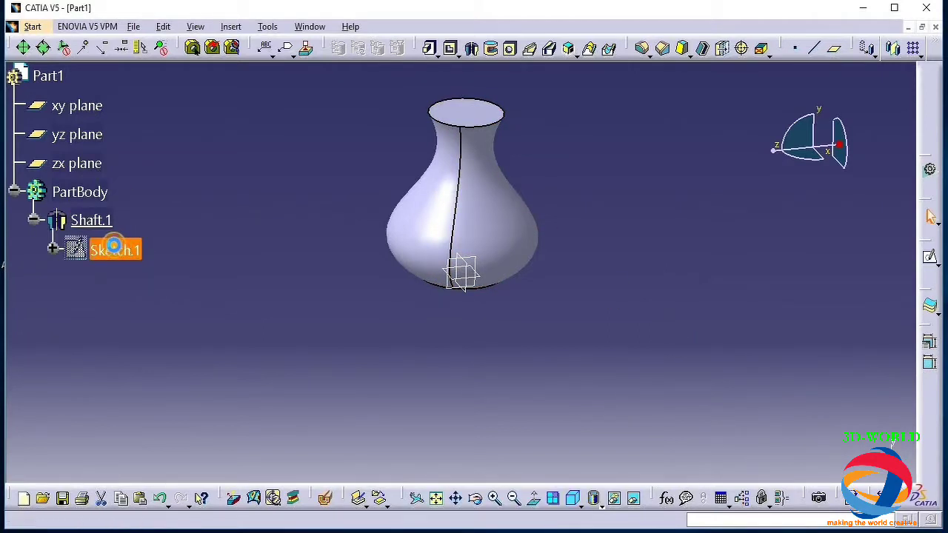
pyautogui.doubleClick(117, 249)
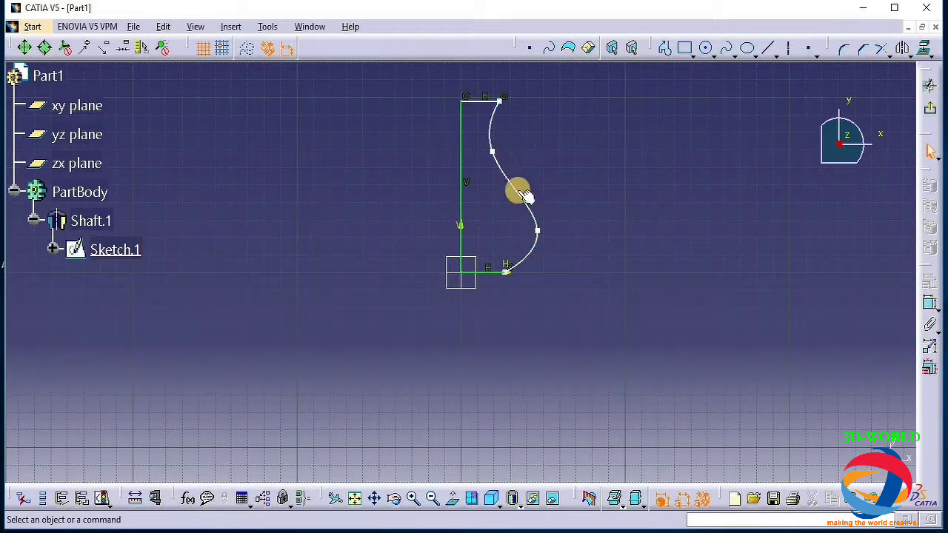
pyautogui.click(665, 48)
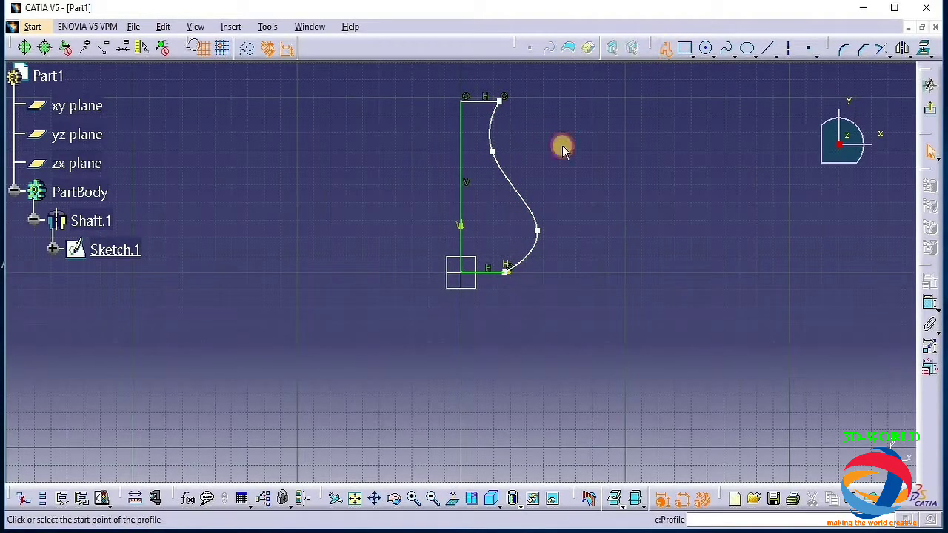
pyautogui.click(492, 180)
pyautogui.click(529, 181)
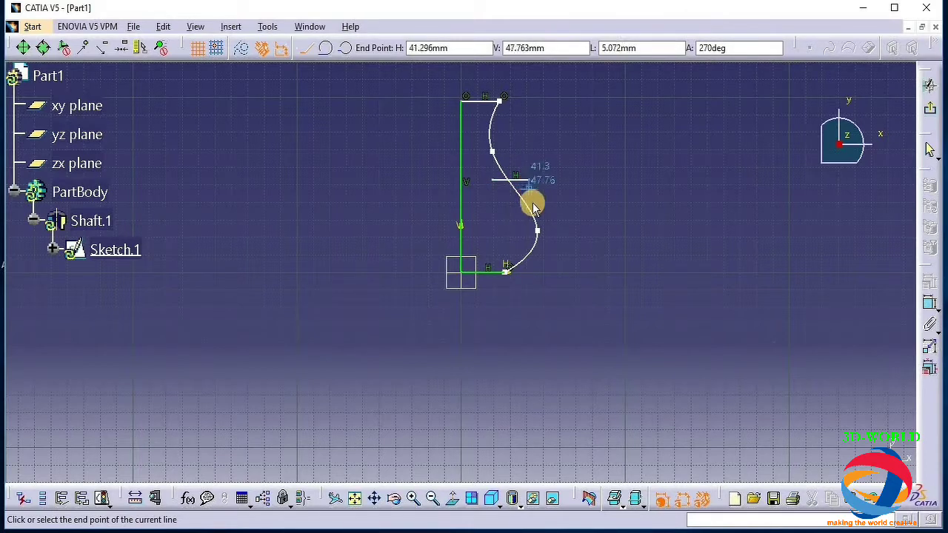
pyautogui.click(527, 193)
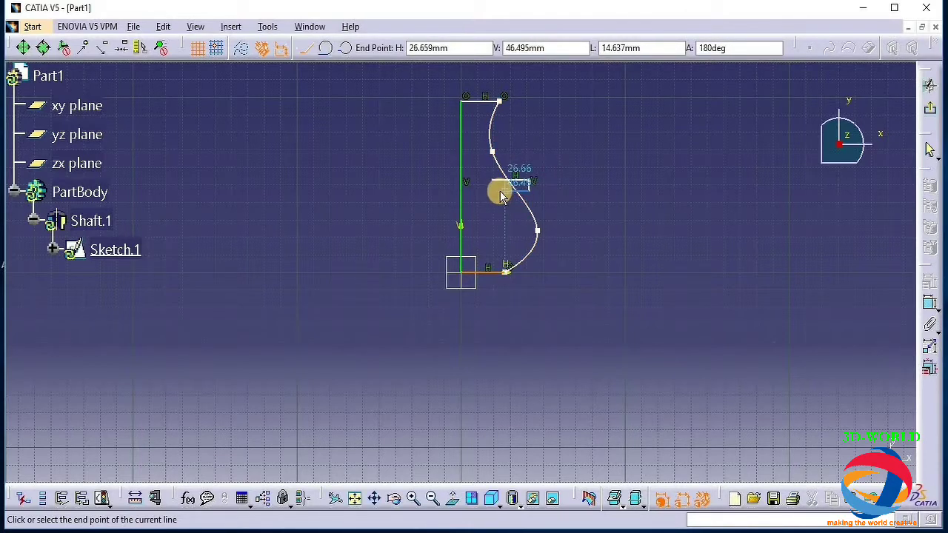
pyautogui.click(495, 195)
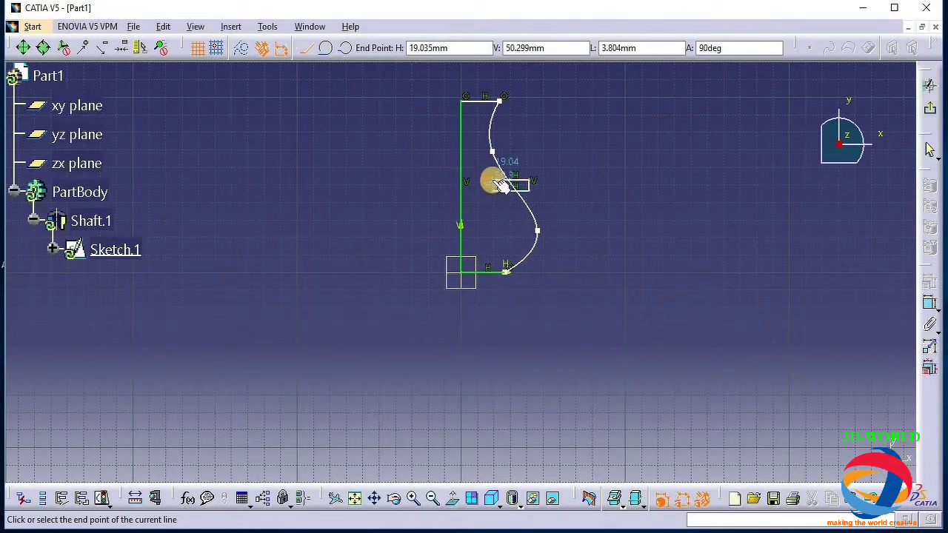
pyautogui.click(495, 181)
pyautogui.click(395, 212)
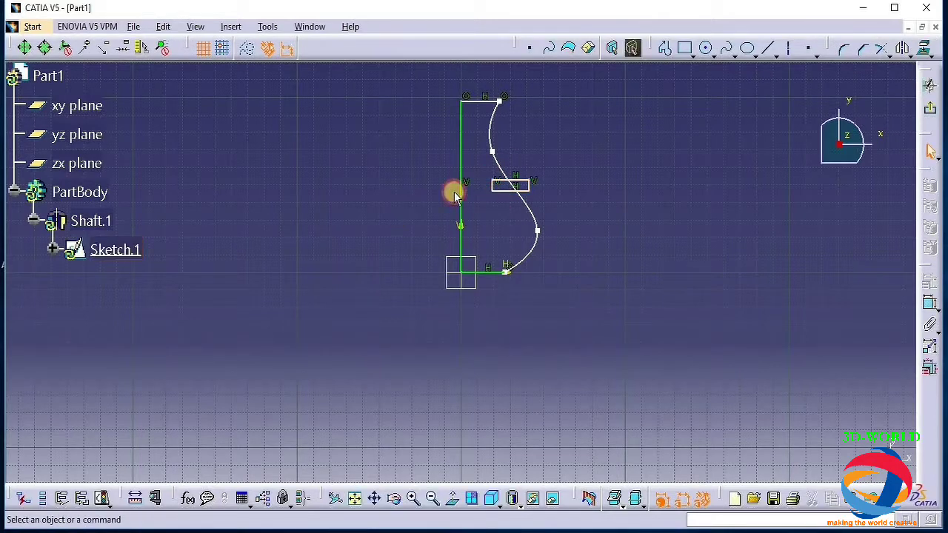
pyautogui.click(505, 189)
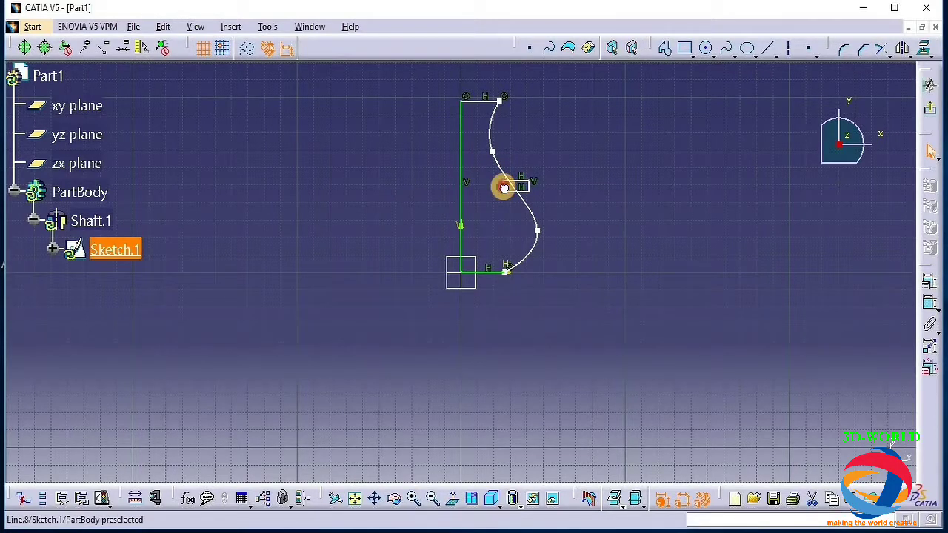
# Step: Quick Trim the rectangle's outer portion and the spline piece inside it to form a notch in the profile, and exit the sketch
pyautogui.click(413, 497)
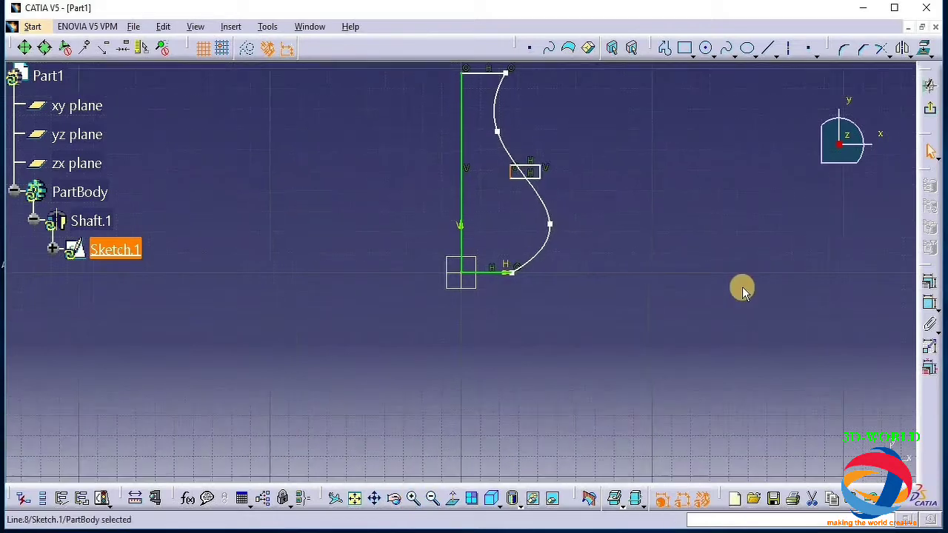
pyautogui.click(890, 56)
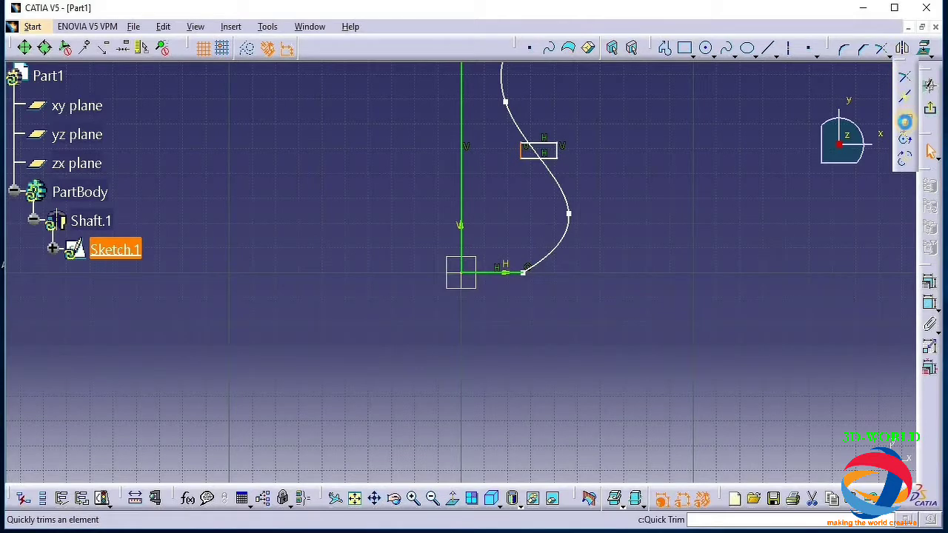
pyautogui.click(905, 121)
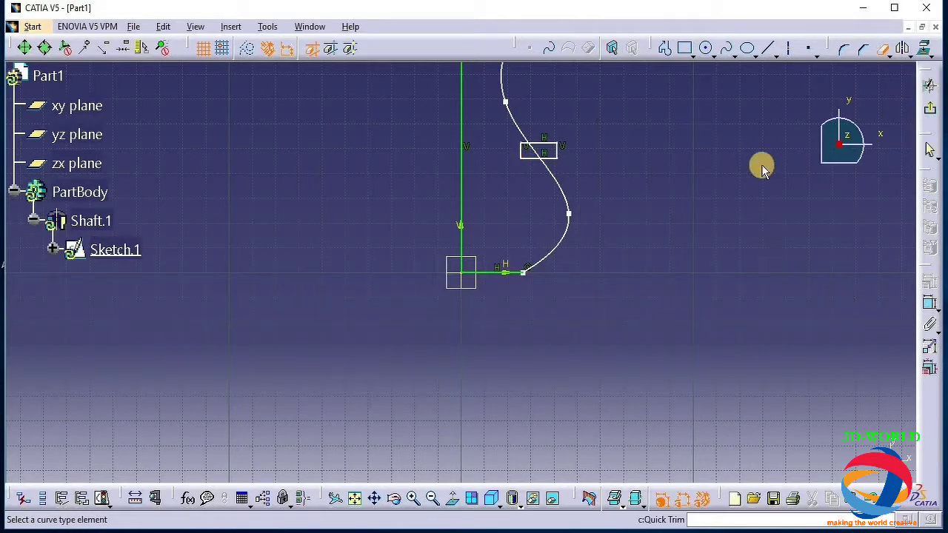
pyautogui.click(881, 52)
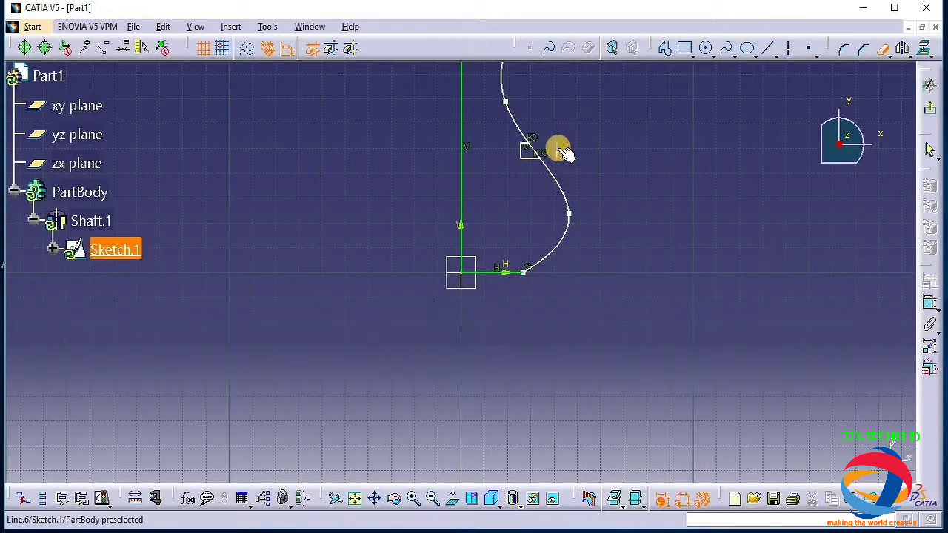
pyautogui.click(532, 148)
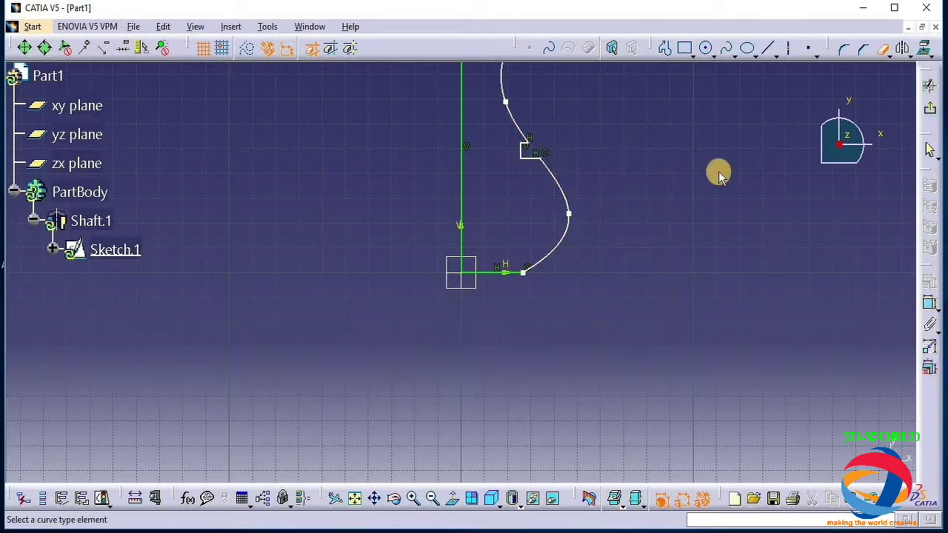
pyautogui.click(934, 113)
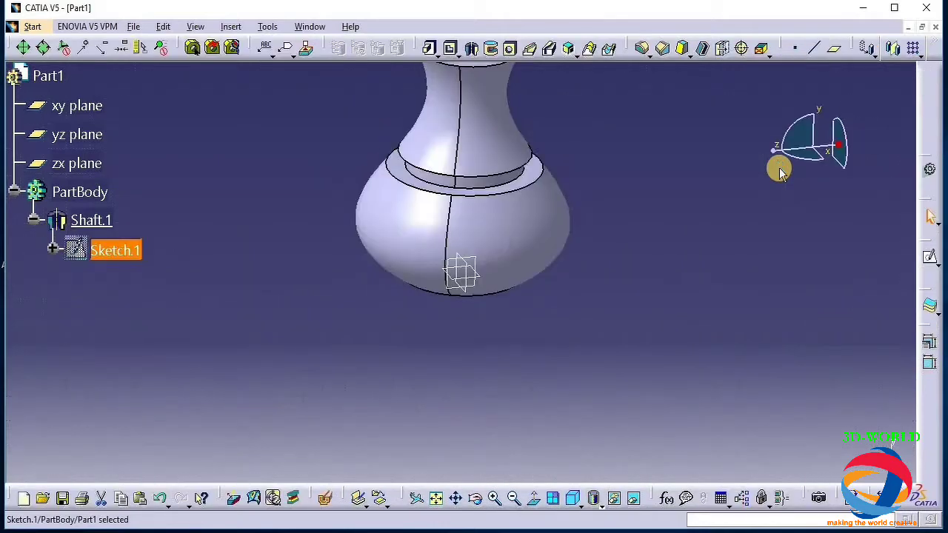
pyautogui.moveTo(483, 480)
pyautogui.mouseDown()
pyautogui.moveTo(504, 356)
pyautogui.moveTo(464, 415)
pyautogui.moveTo(510, 370)
pyautogui.mouseUp()
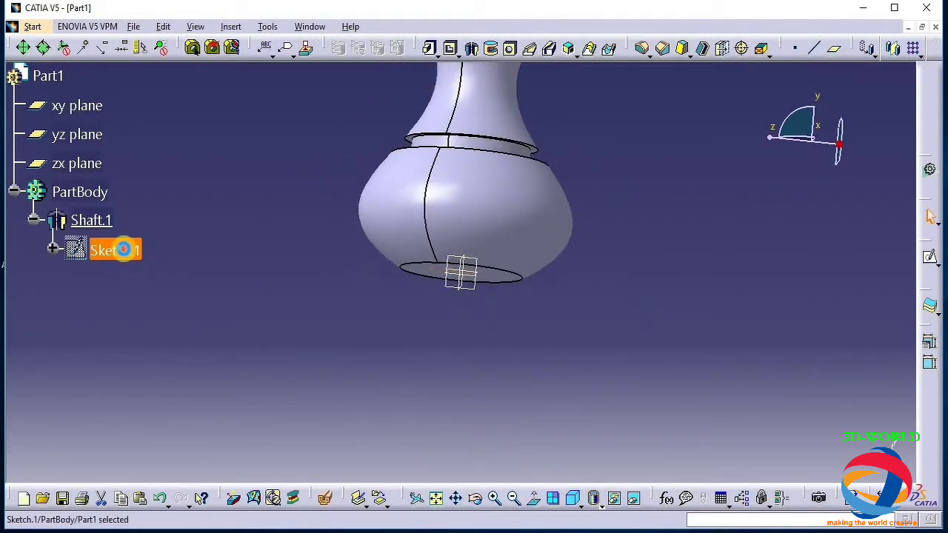
pyautogui.doubleClick(123, 250)
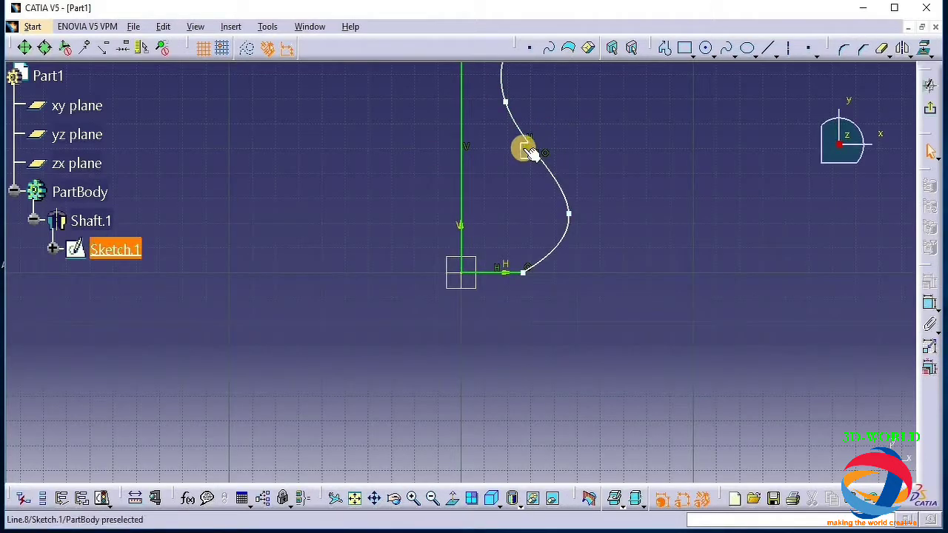
pyautogui.moveTo(529, 148); pyautogui.dragTo(547, 157)
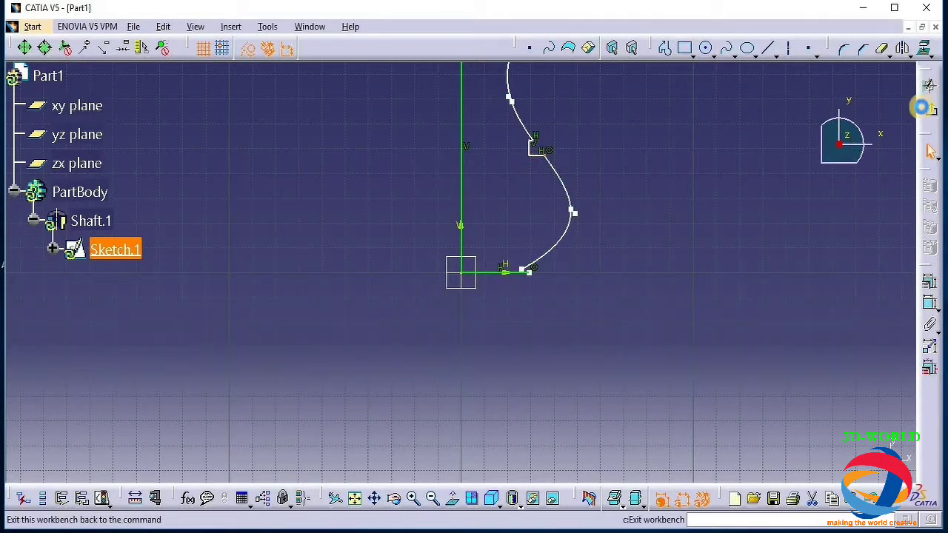
pyautogui.click(928, 107)
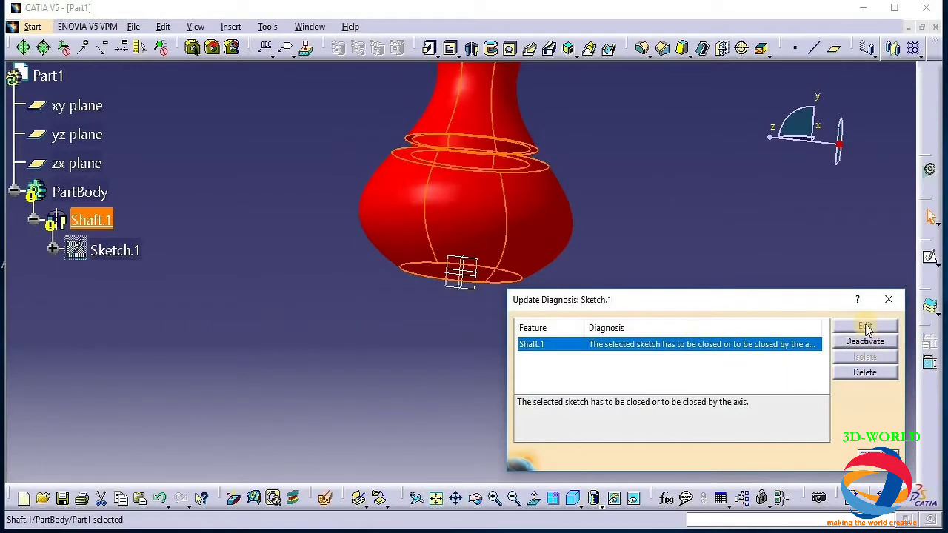
pyautogui.click(846, 284)
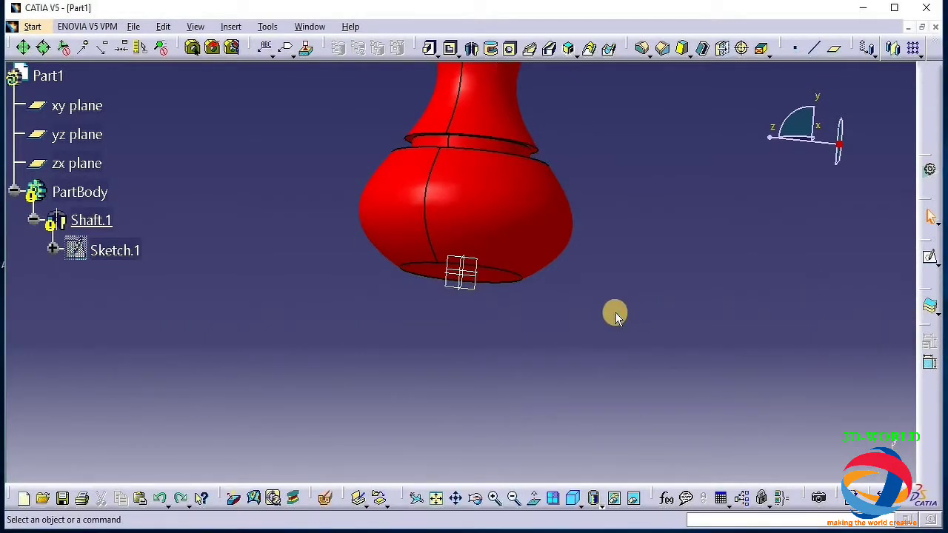
pyautogui.hotkey('ctrl', 'u')
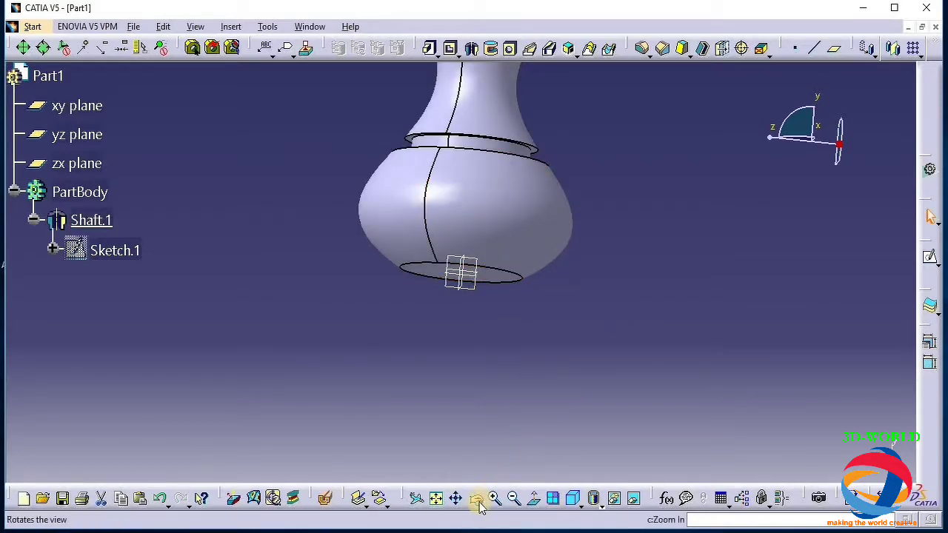
# Step: Undo the groove in the vase and hollow it with a 1 mm inside Shell, removing the flat face at the neck
pyautogui.click(476, 498)
pyautogui.moveTo(601, 261); pyautogui.dragTo(556, 267)
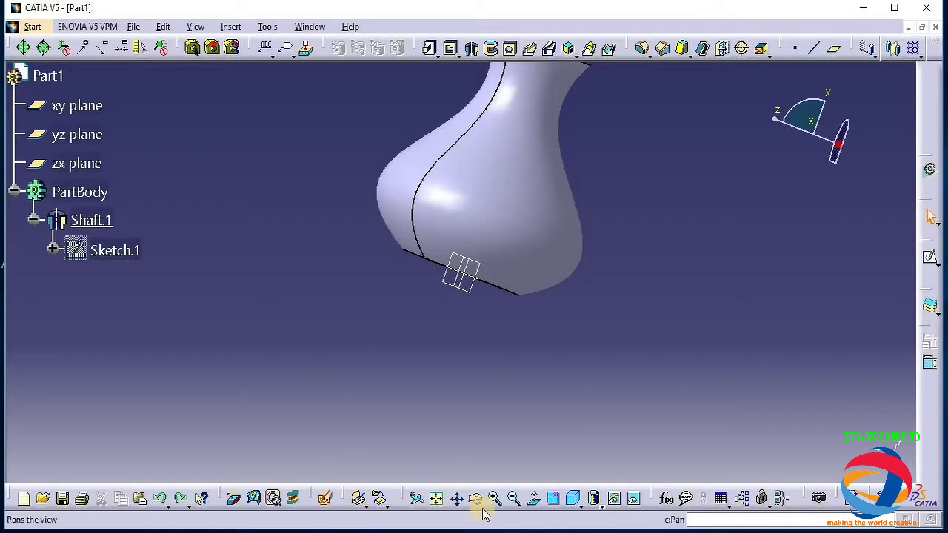
pyautogui.moveTo(568, 345); pyautogui.dragTo(535, 413)
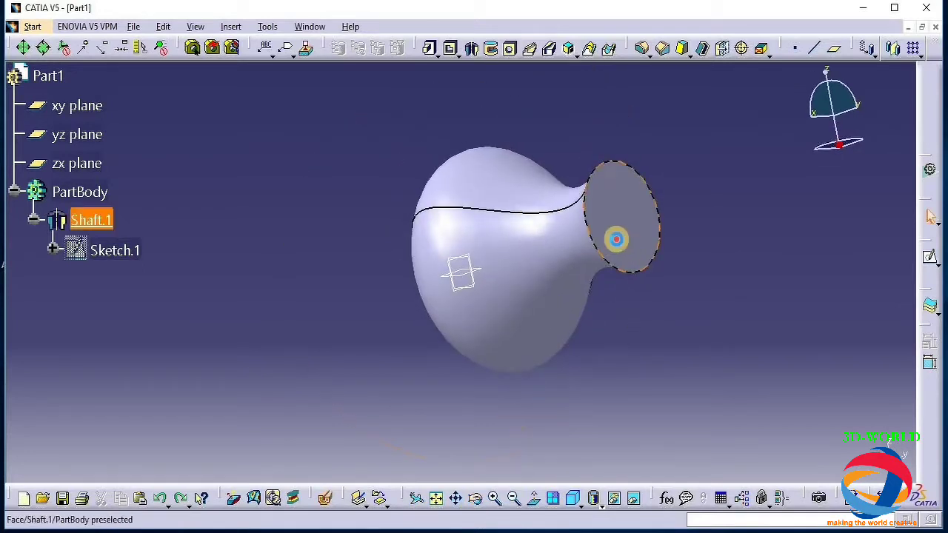
pyautogui.click(705, 48)
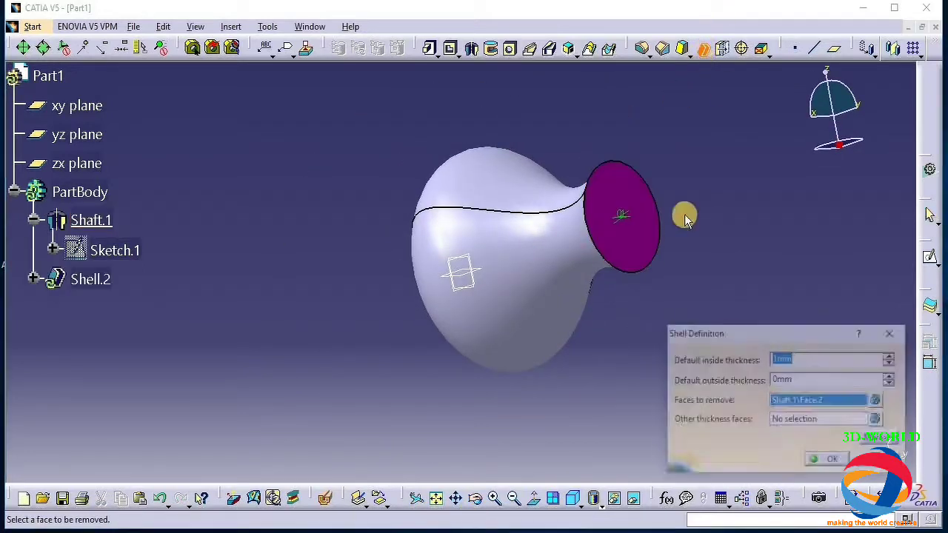
pyautogui.click(834, 457)
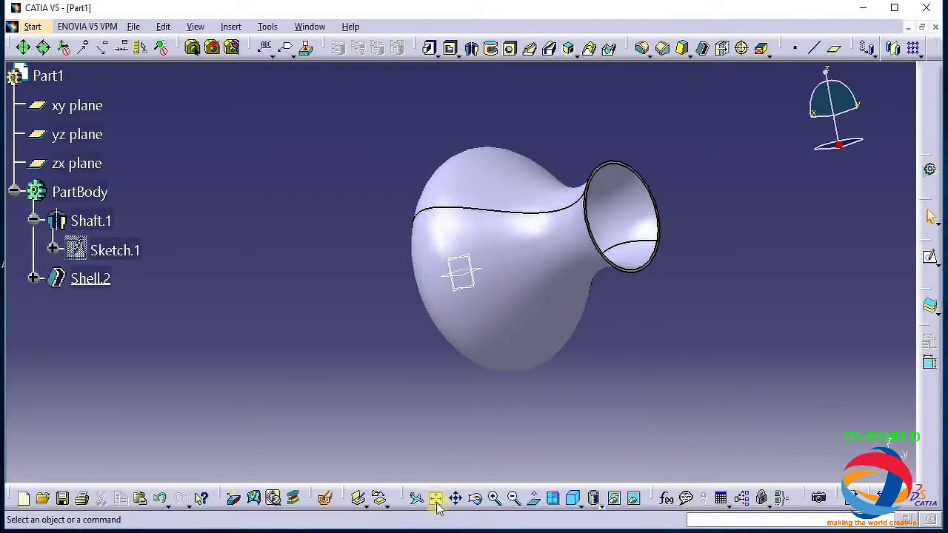
# Step: Start a sketch on the xy plane and cut the part by the sketch plane to expose the vase's inside
pyautogui.moveTo(492, 480); pyautogui.dragTo(506, 311)
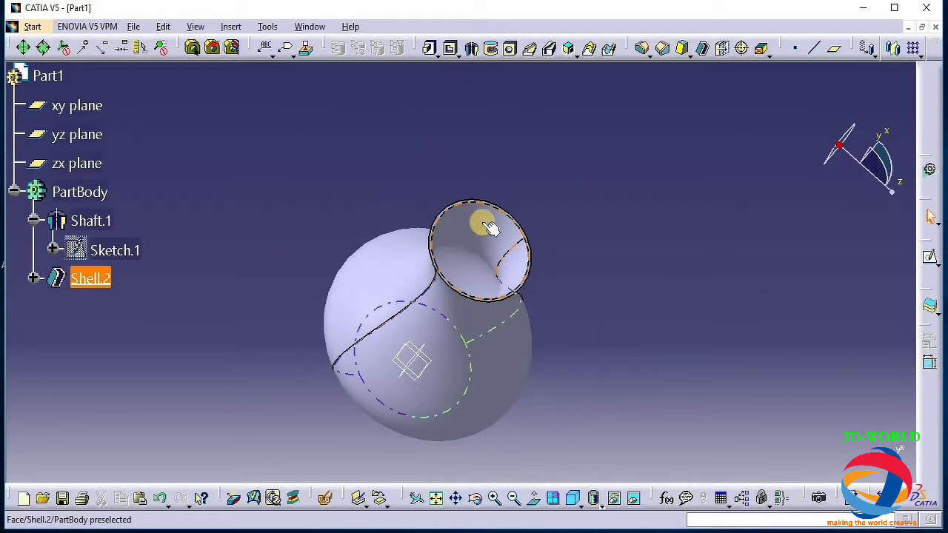
pyautogui.click(478, 499)
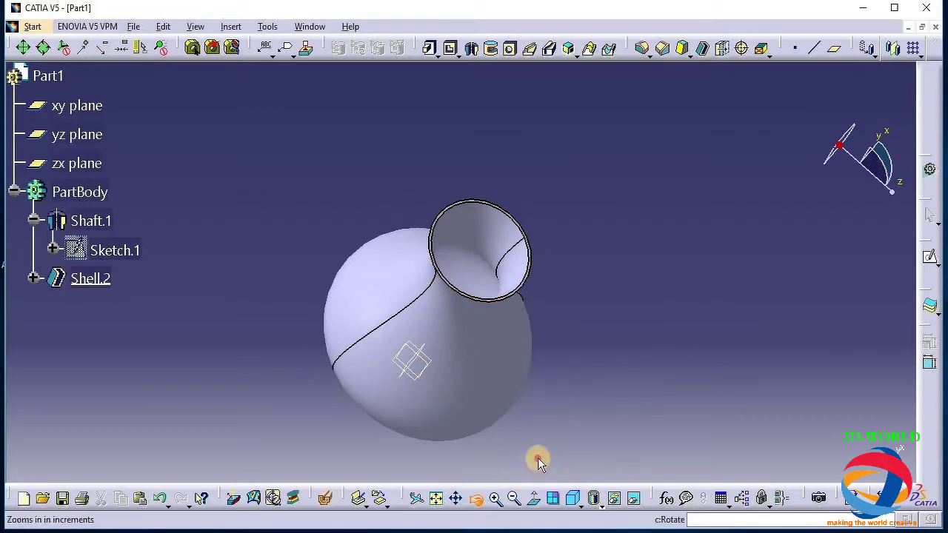
pyautogui.moveTo(491, 388); pyautogui.dragTo(787, 354)
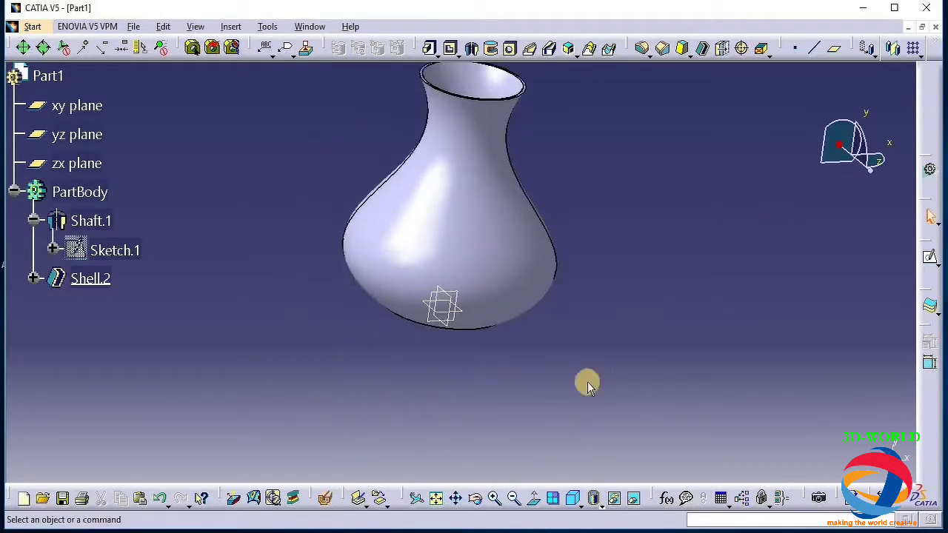
pyautogui.moveTo(477, 487); pyautogui.dragTo(466, 373)
pyautogui.click(450, 303)
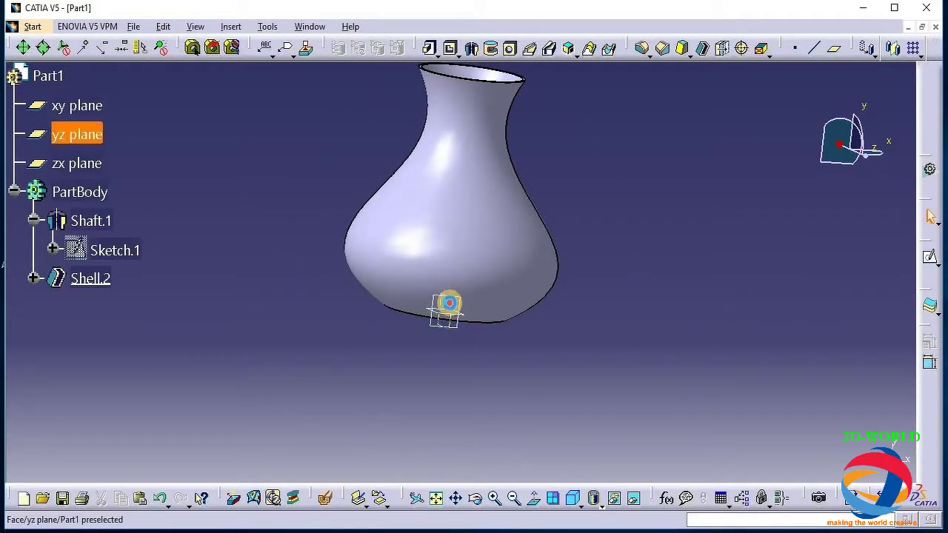
pyautogui.click(463, 304)
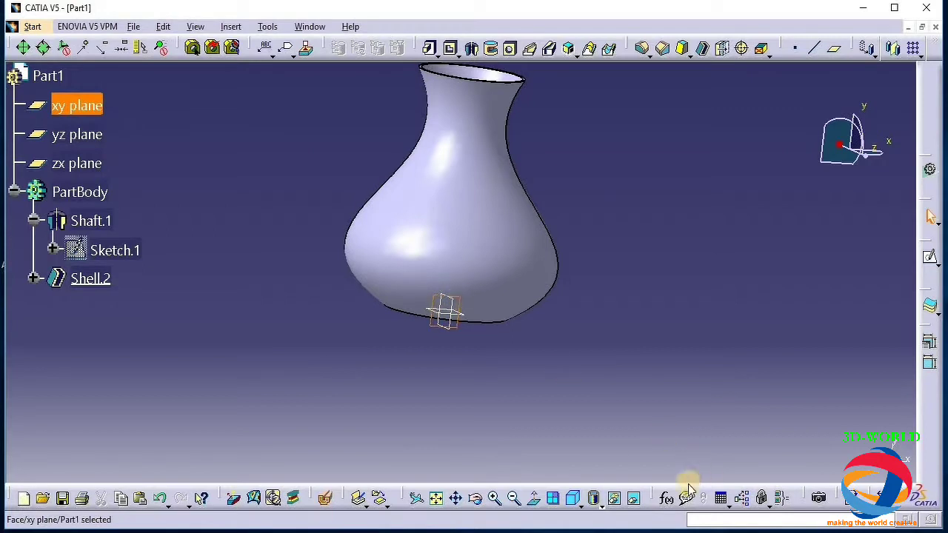
pyautogui.click(930, 276)
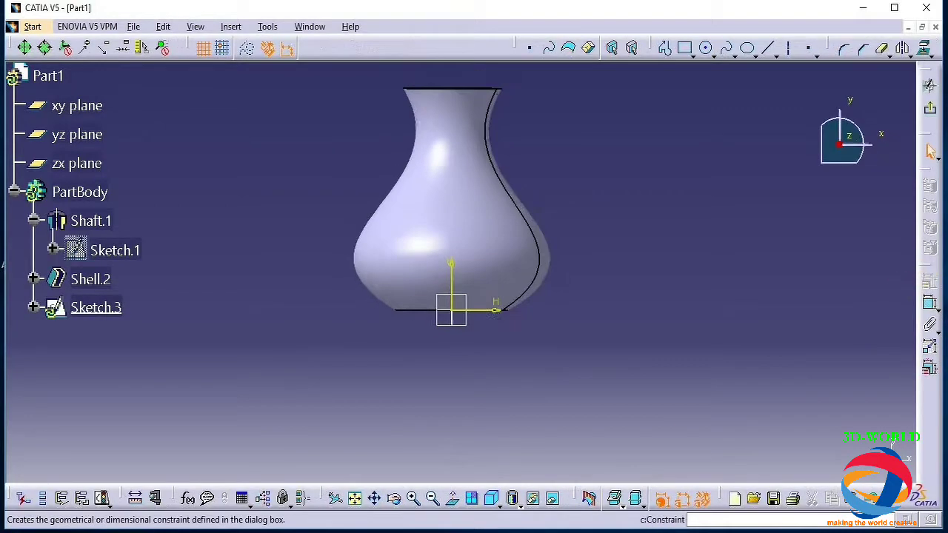
pyautogui.click(597, 502)
pyautogui.moveTo(600, 227); pyautogui.dragTo(630, 297, button='middle')
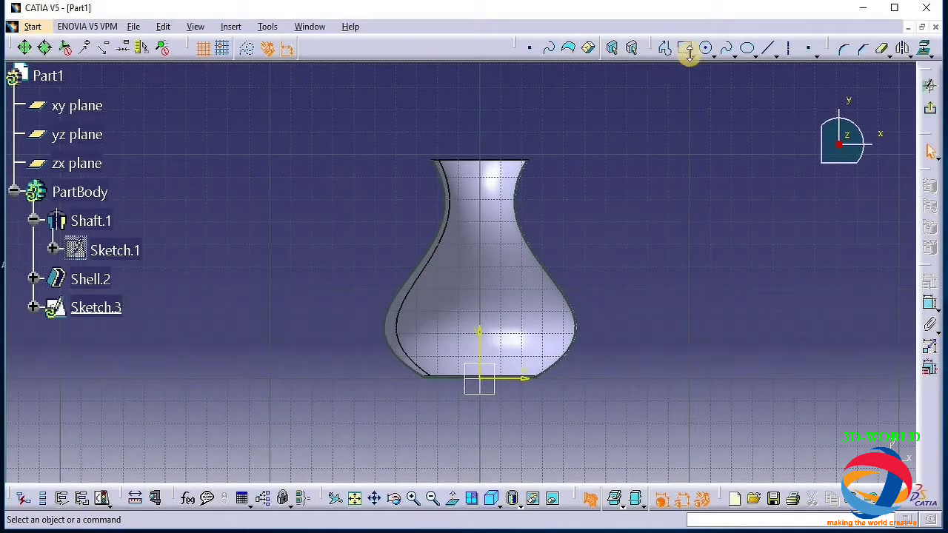
# Step: Draw a three-point spline from the vertical axis at V about 130 mm, through H 16, V 87 mm, back to the axis at V 67 mm
pyautogui.click(728, 50)
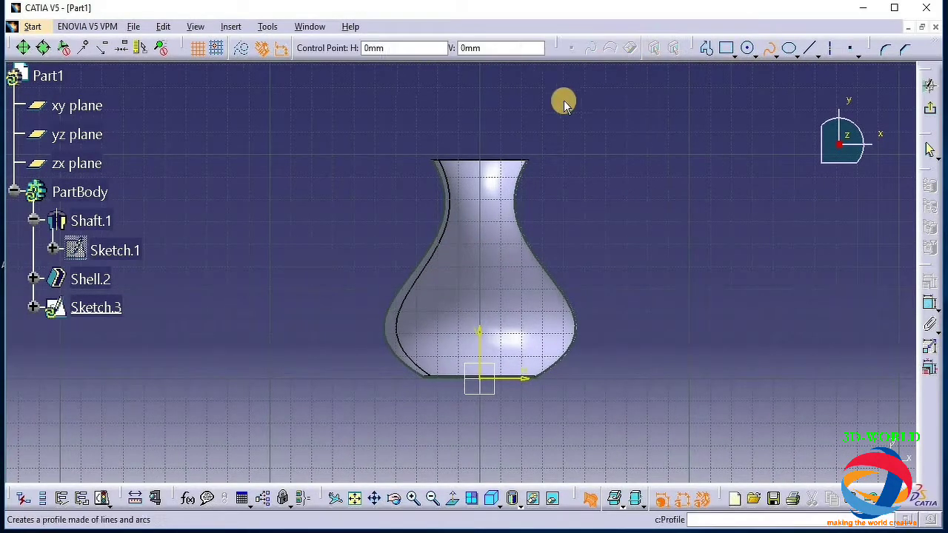
pyautogui.click(481, 86)
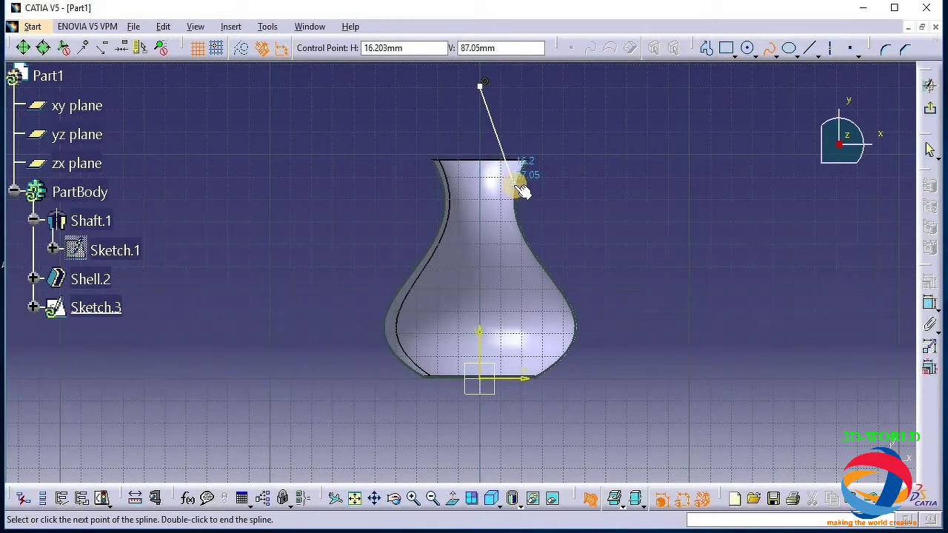
pyautogui.click(514, 182)
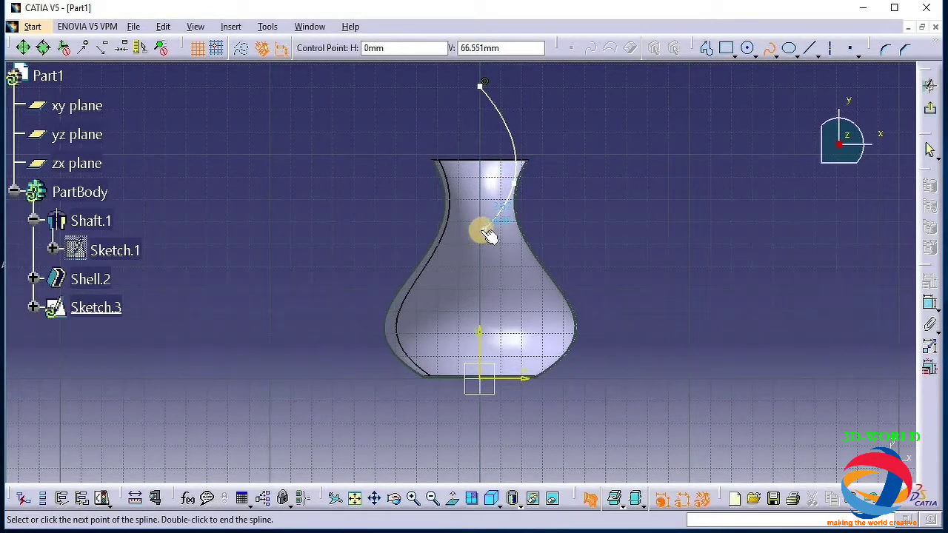
pyautogui.click(452, 230)
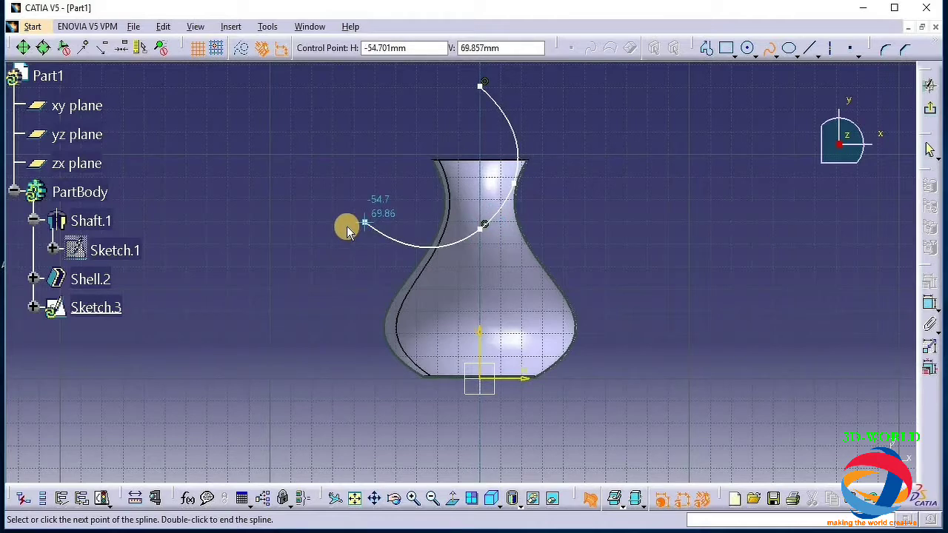
pyautogui.press('Escape')
pyautogui.click(623, 268)
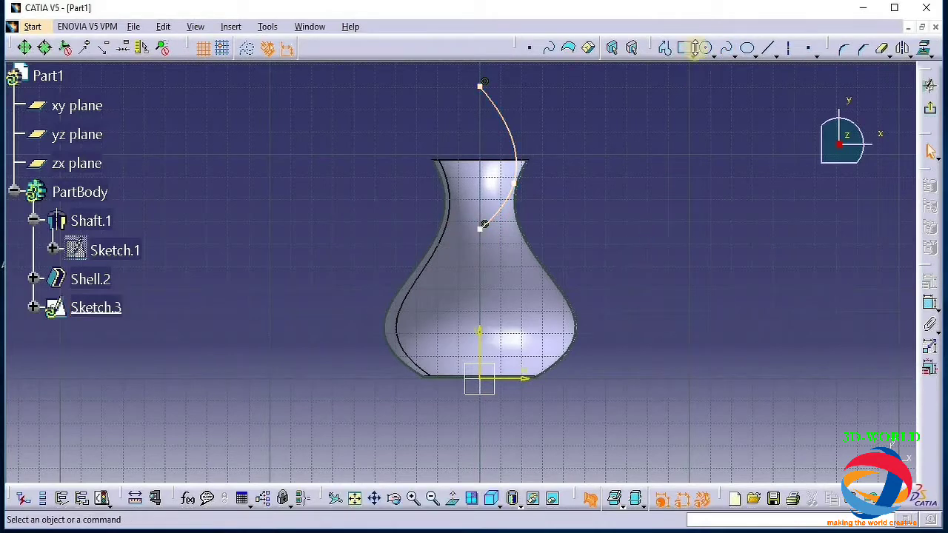
# Step: Close the spline with a vertical line about 64 mm long between its two endpoints on the vertical axis
pyautogui.click(768, 48)
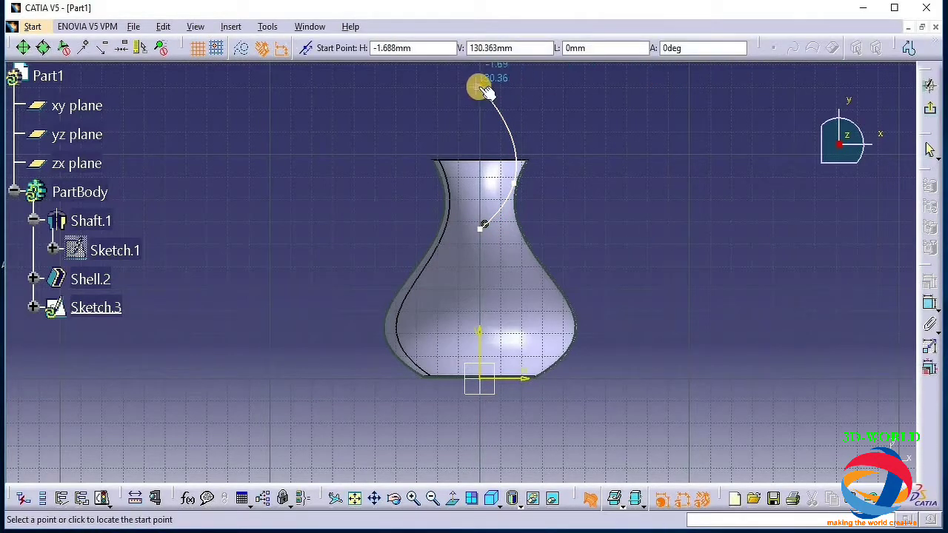
pyautogui.click(481, 87)
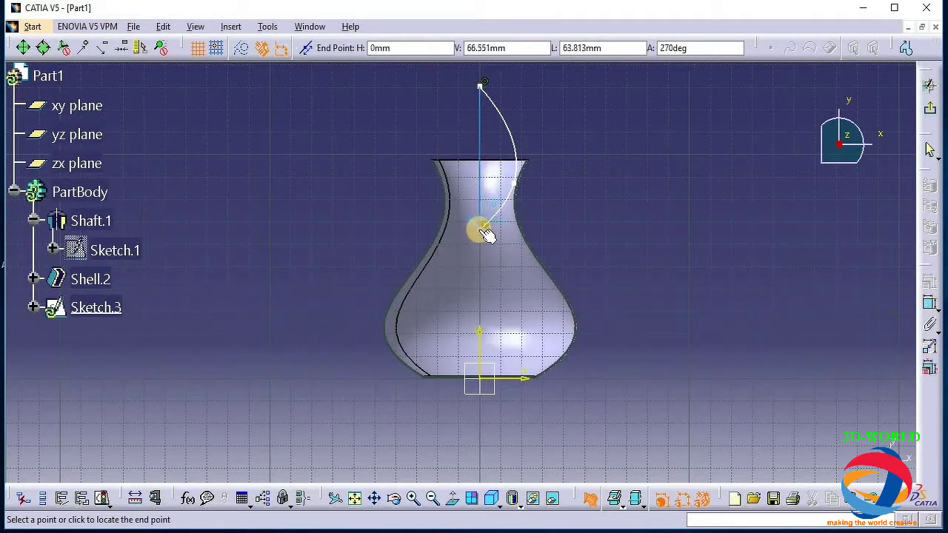